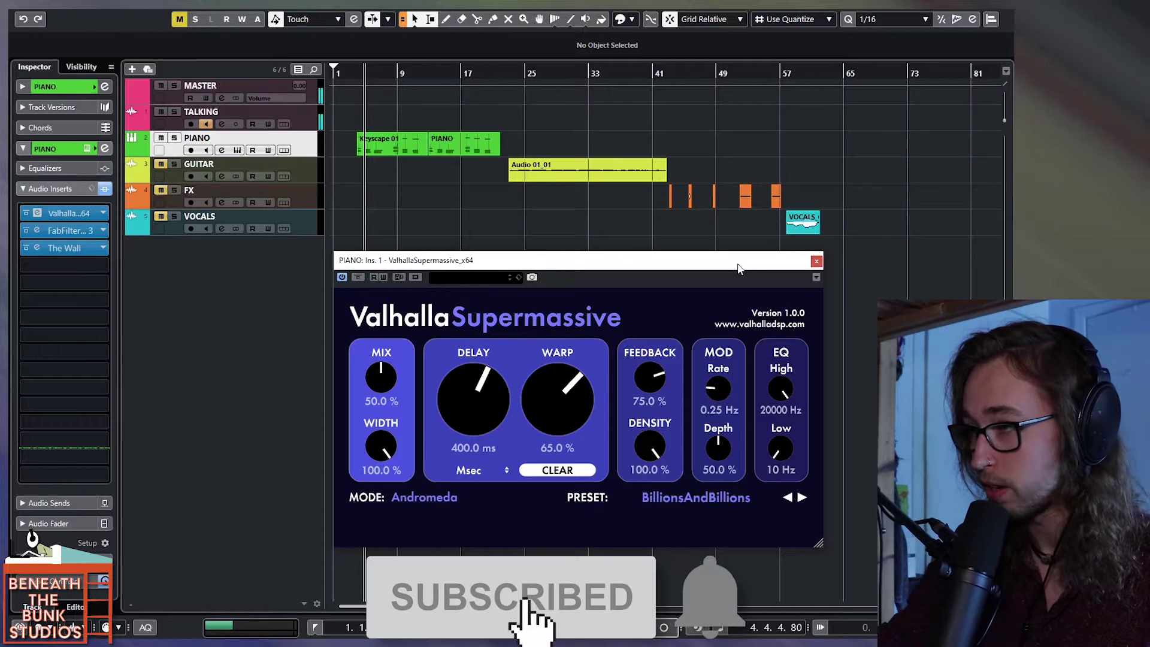
Step: Review the clips on the PIANO, GUITAR, FX and VOCALS tracks in turn
{"action": "left_click", "coordinate": [424, 168]}
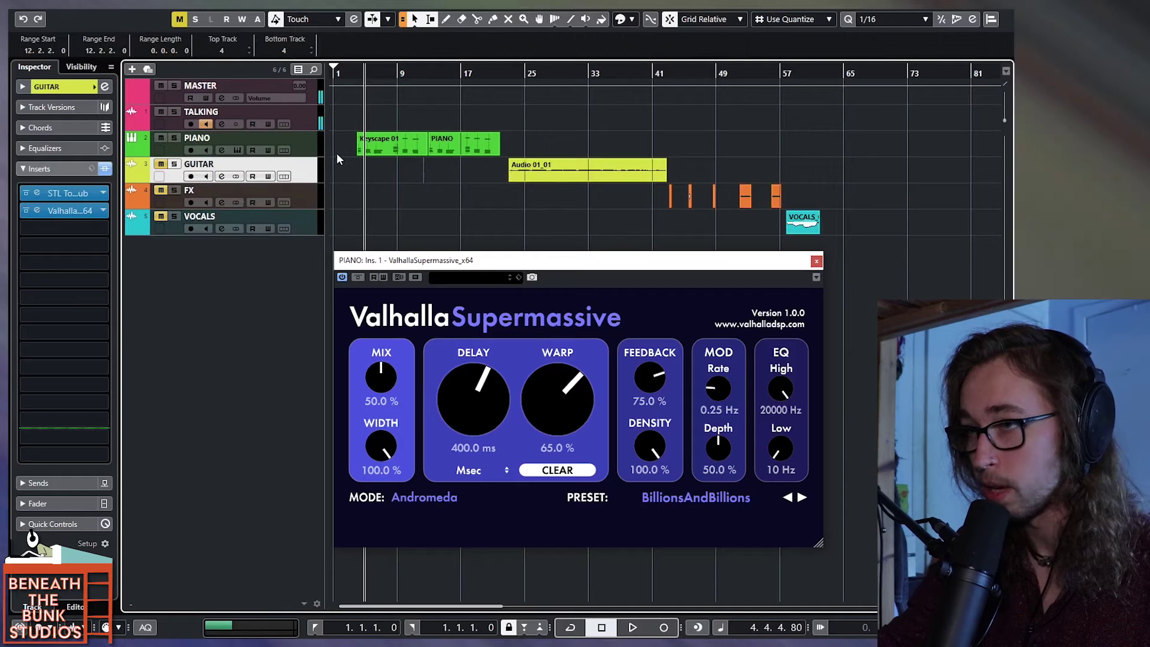
{"action": "left_click_drag", "start_coordinate": [337, 154], "coordinate": [533, 156]}
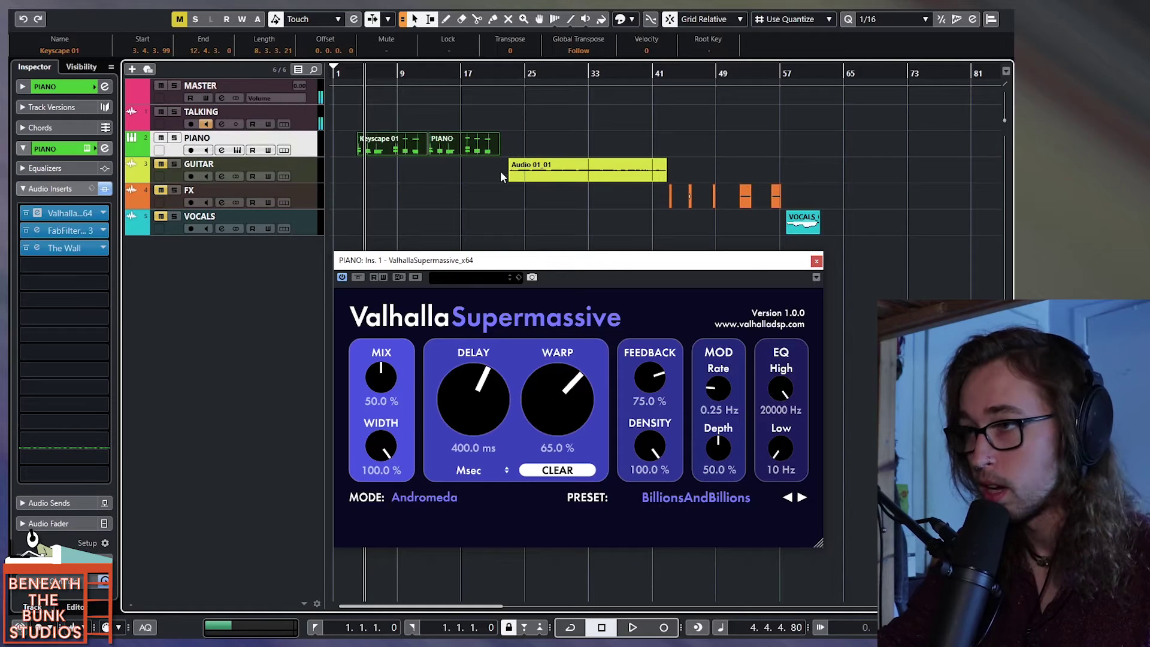
{"action": "left_click", "coordinate": [515, 171]}
{"action": "left_click", "coordinate": [653, 201]}
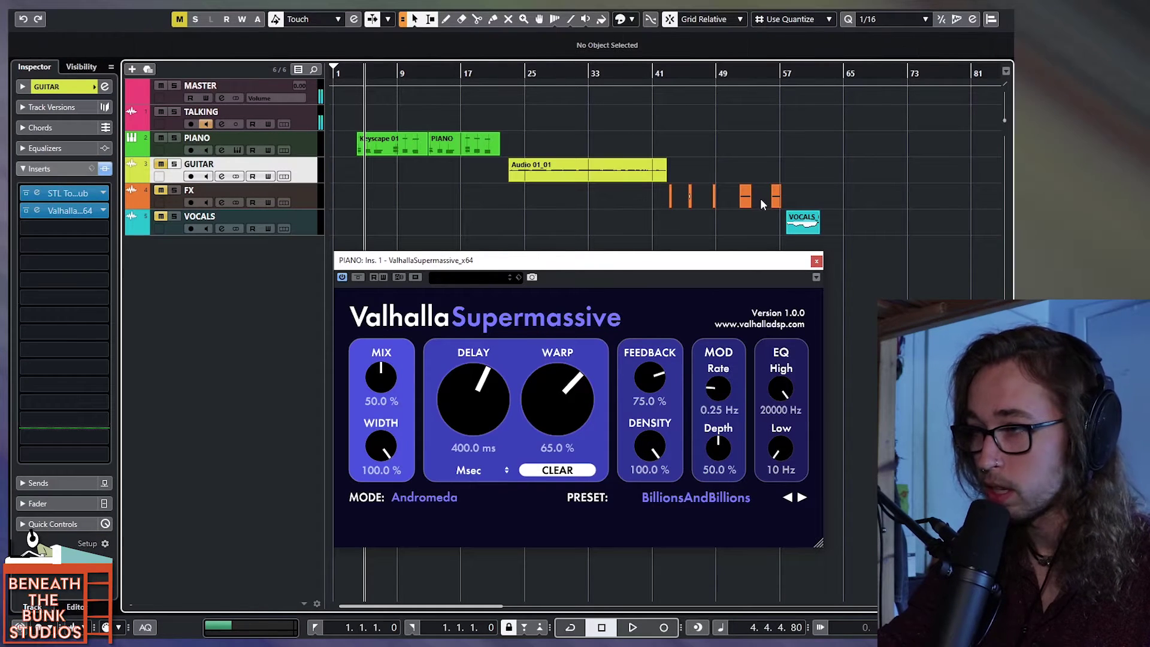
{"action": "left_click_drag", "start_coordinate": [806, 198], "coordinate": [809, 198]}
{"action": "left_click", "coordinate": [856, 229]}
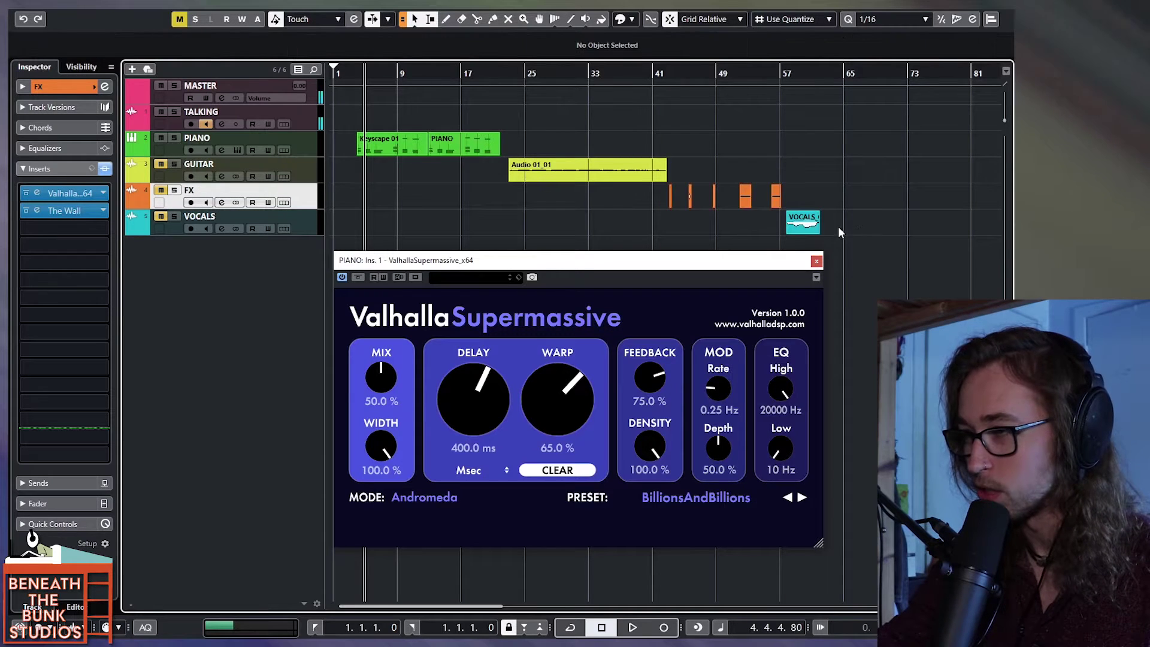
{"action": "left_click", "coordinate": [802, 227]}
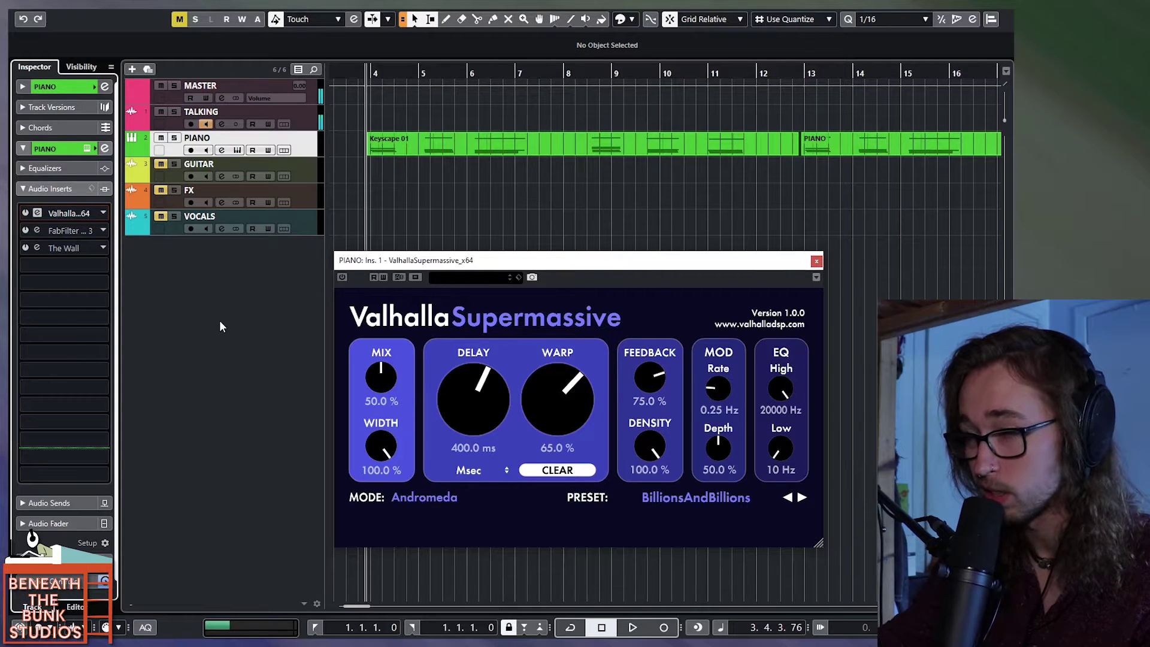
Step: Play the piano part dry, and play it again with ValhallaSupermassive, FabFilter Pro-Q 3 and The Wall enabled
{"action": "key", "text": "space"}
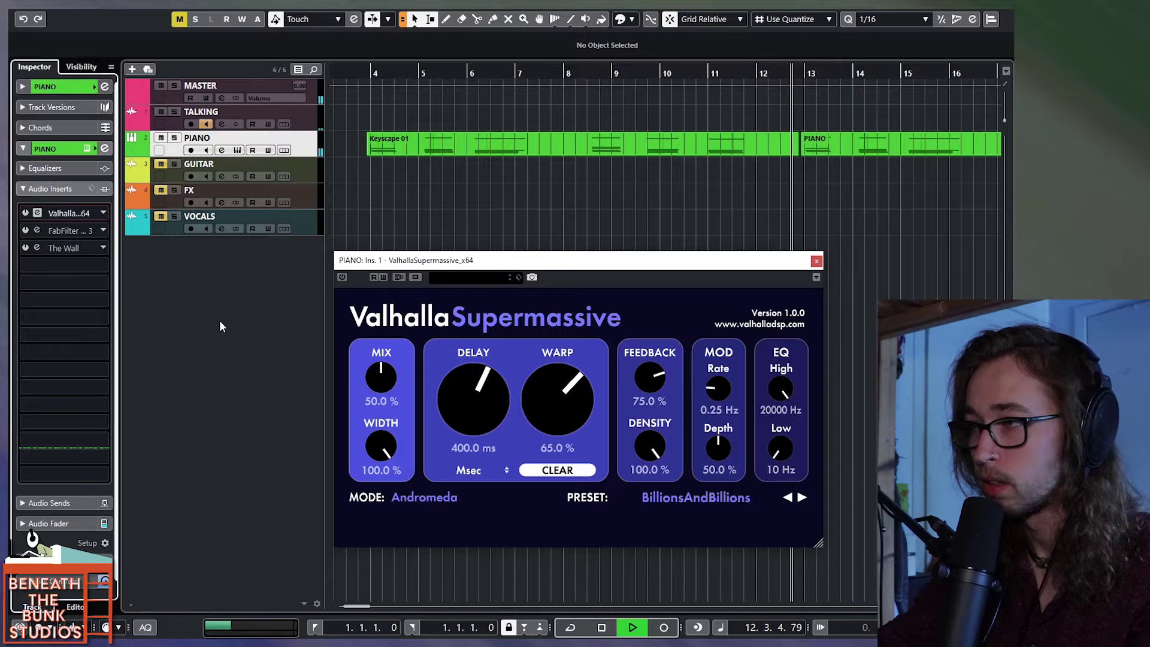
{"action": "key", "text": "space"}
{"action": "left_click", "coordinate": [25, 214]}
{"action": "left_click", "coordinate": [25, 231]}
{"action": "left_click", "coordinate": [25, 248]}
{"action": "key", "text": "space"}
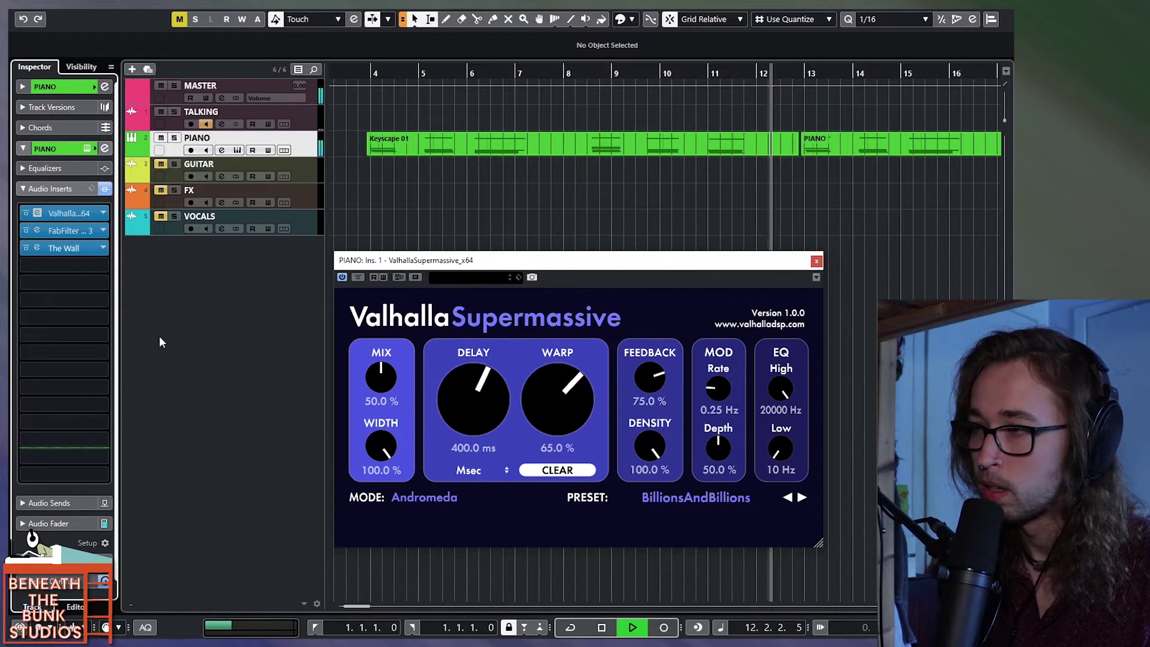
{"action": "key", "text": "space"}
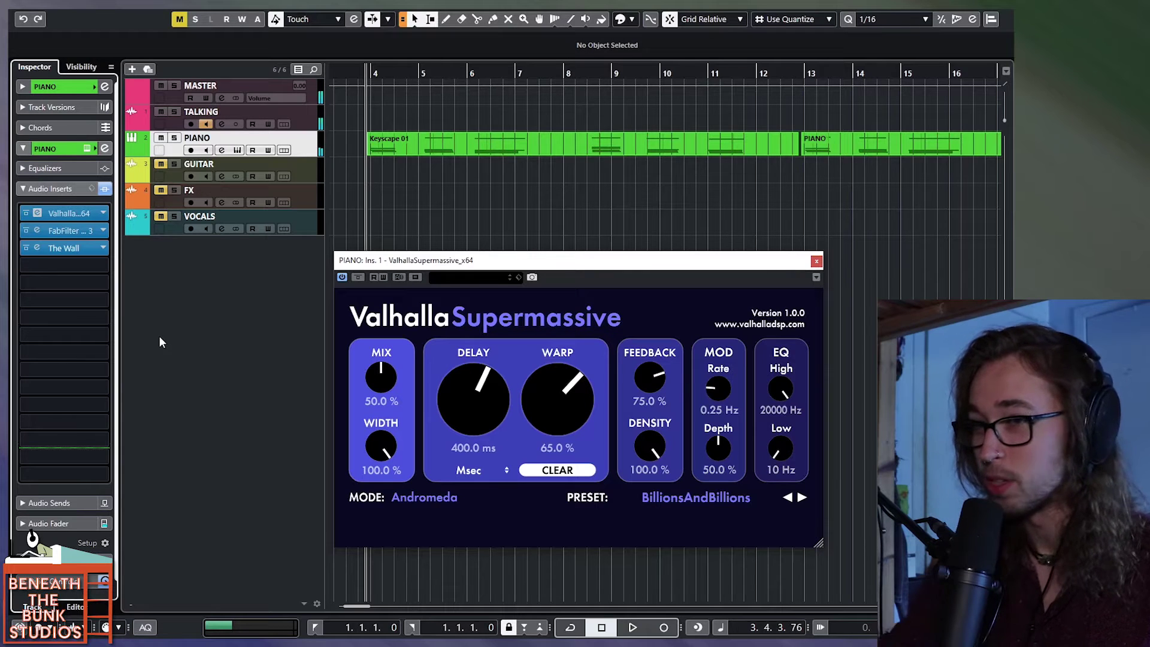
Step: Close the ValhallaSupermassive window and inspect the low-cut and bell bands in the piano's FabFilter Pro-Q 3
{"action": "left_click_drag", "start_coordinate": [534, 261], "coordinate": [527, 259]}
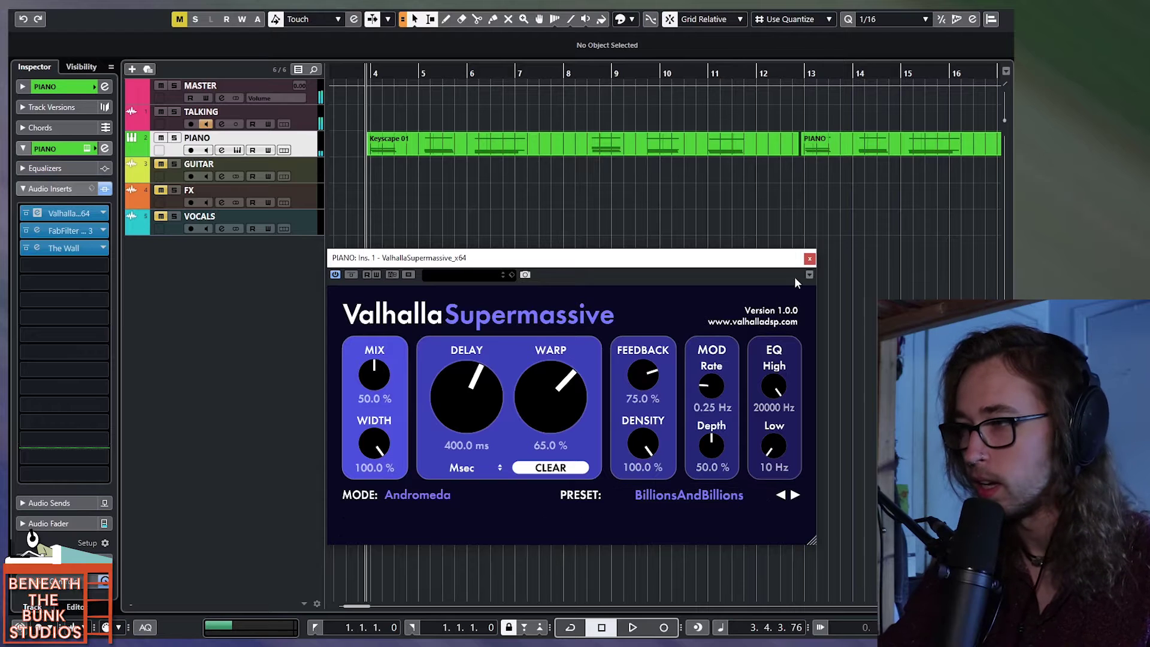
{"action": "left_click", "coordinate": [809, 261]}
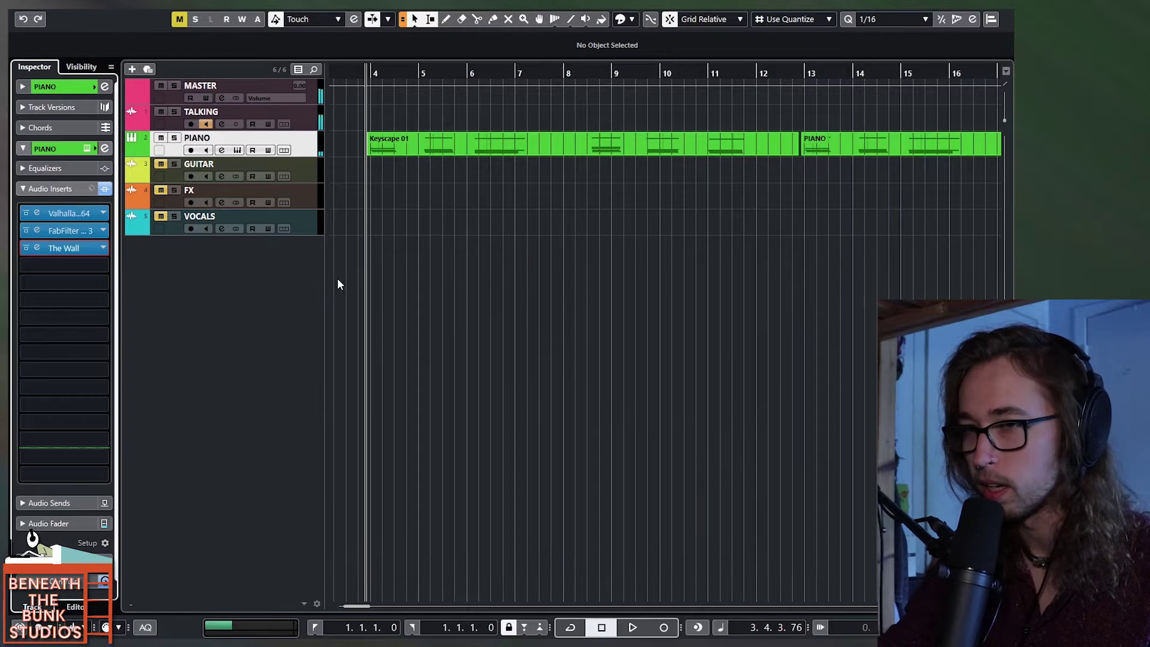
{"action": "double_click", "coordinate": [52, 230]}
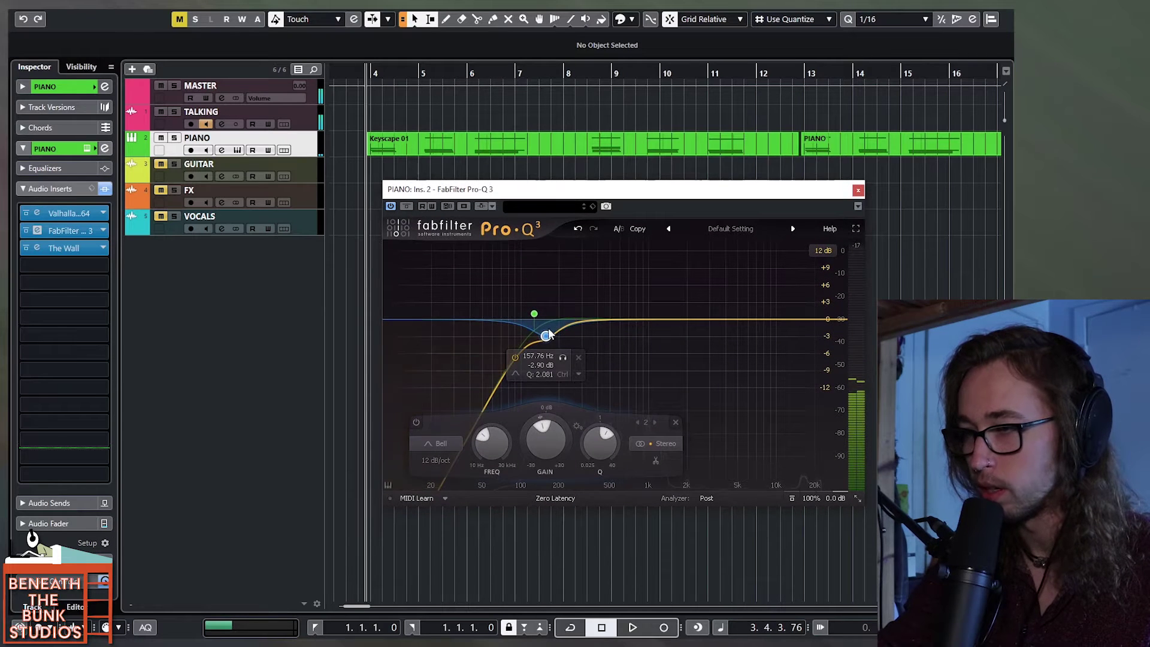
{"action": "left_click", "coordinate": [534, 314]}
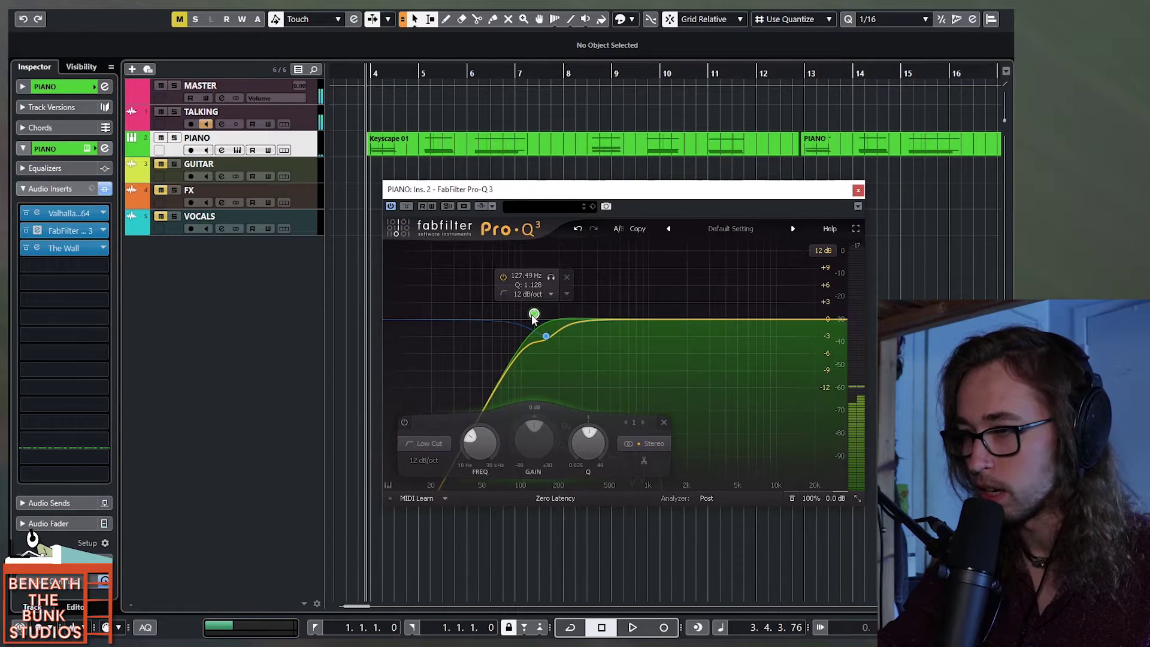
{"action": "mouse_move", "coordinate": [545, 340]}
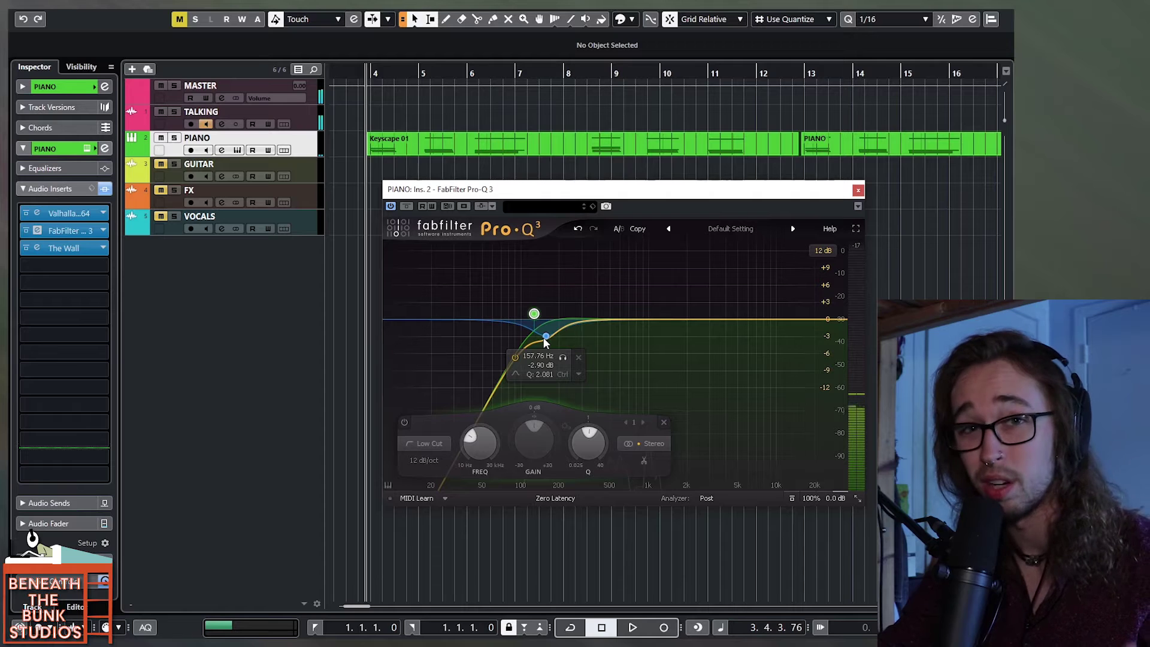
{"action": "left_click", "coordinate": [858, 190]}
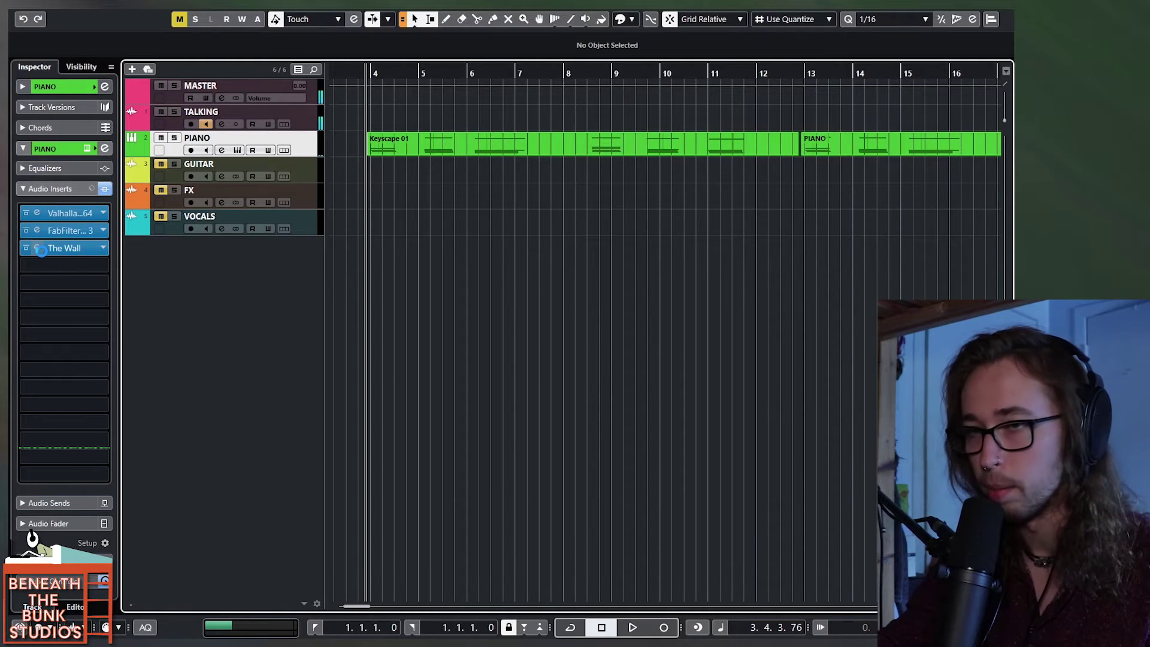
Step: Open ValhallaSupermassive on the PIANO track and lower its Feedback to 18.6 %
{"action": "left_click", "coordinate": [37, 213]}
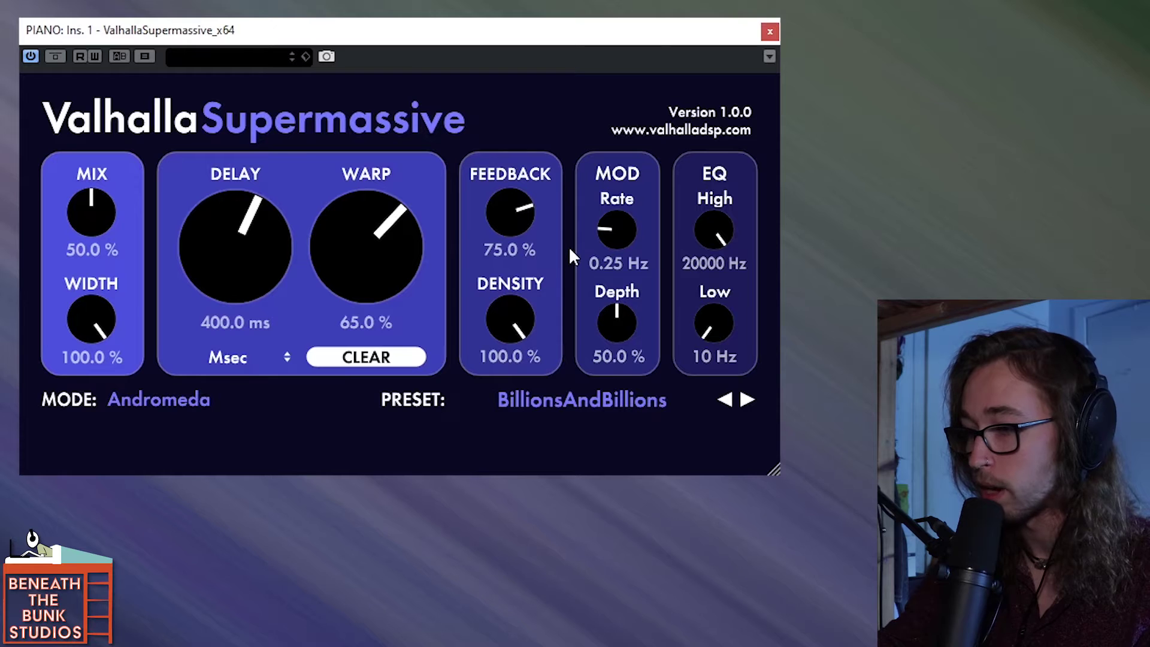
{"action": "mouse_move", "coordinate": [531, 230]}
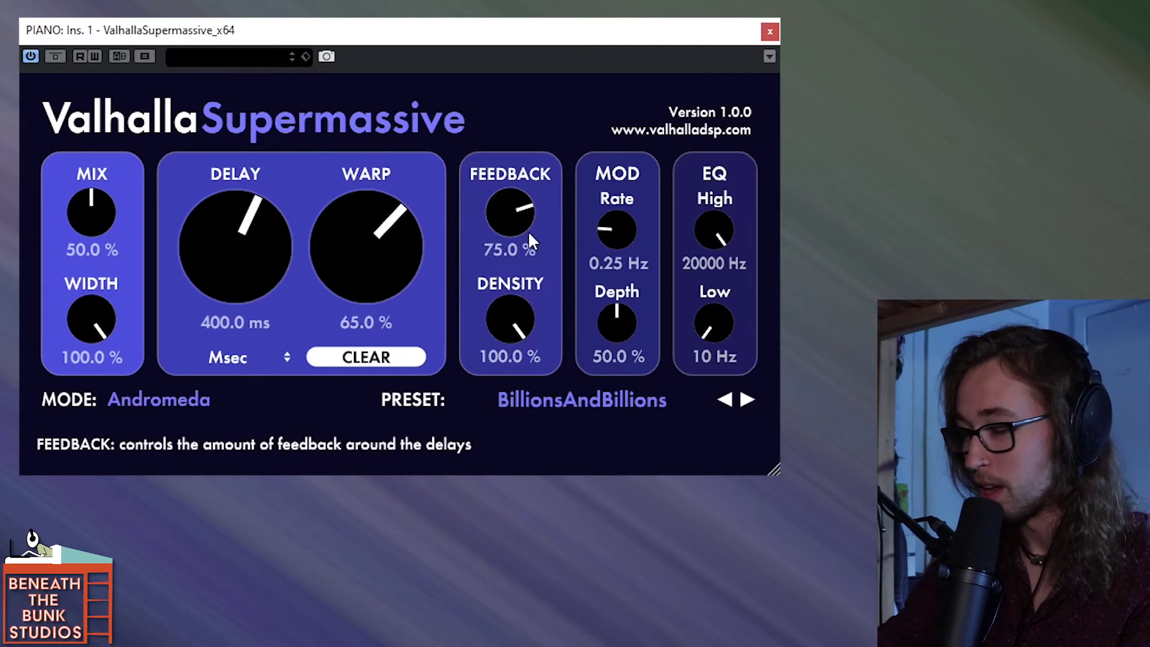
{"action": "left_click_drag", "start_coordinate": [507, 207], "coordinate": [511, 350]}
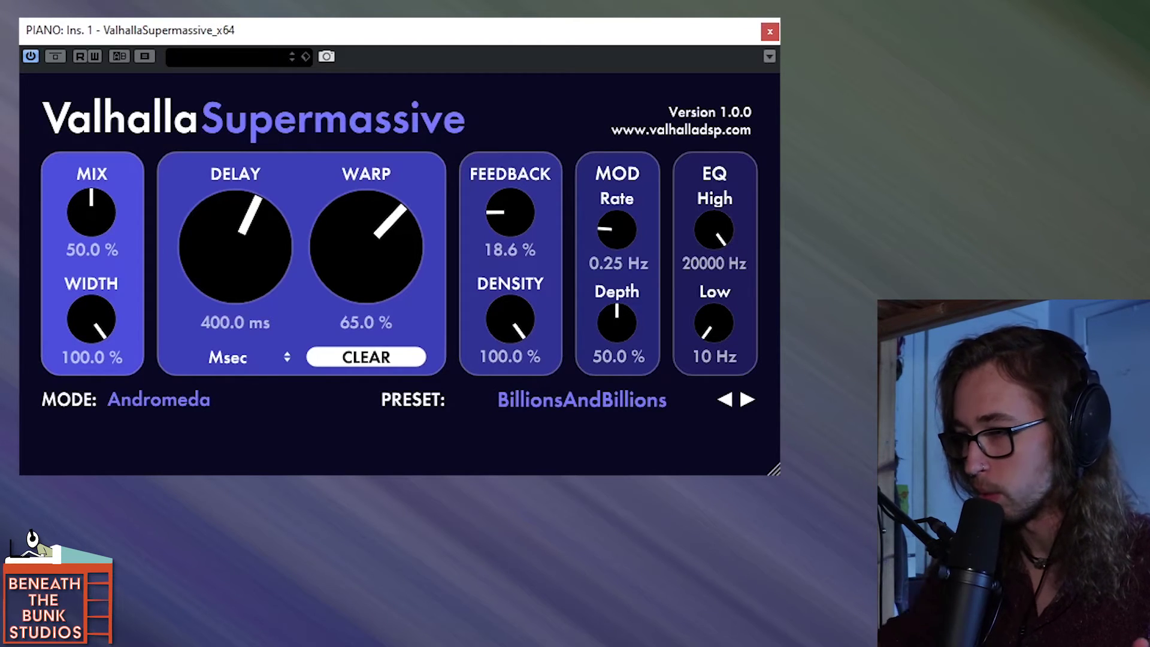
Step: Set the Feedback back to 75 %
{"action": "mouse_move", "coordinate": [525, 222]}
{"action": "left_click_drag", "start_coordinate": [523, 217], "coordinate": [556, 77]}
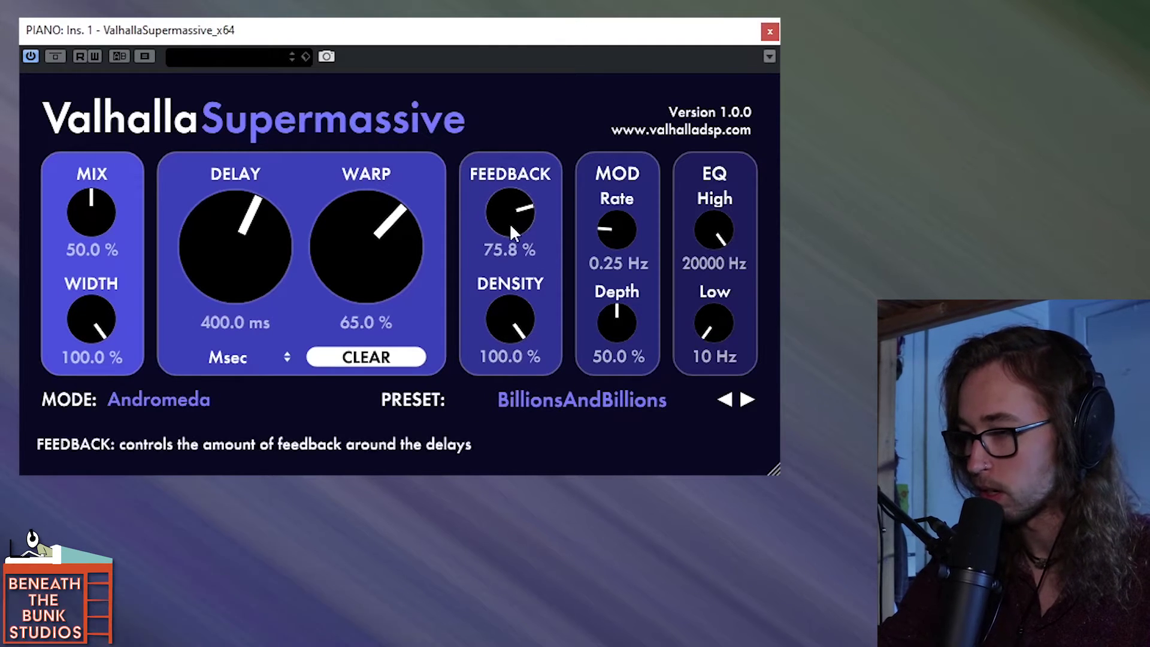
{"action": "left_click_drag", "start_coordinate": [513, 246], "coordinate": [520, 256]}
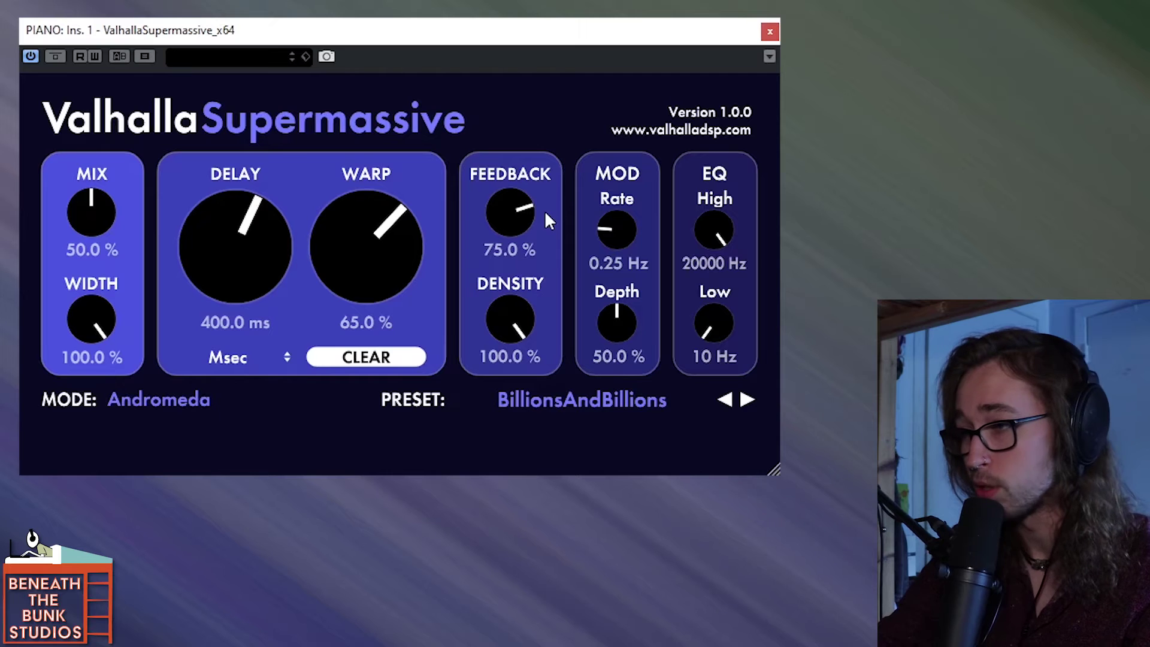
Step: Try Density at 0 % with Feedback at 21 %, and restore them to 100 % and 75 %
{"action": "mouse_move", "coordinate": [525, 330]}
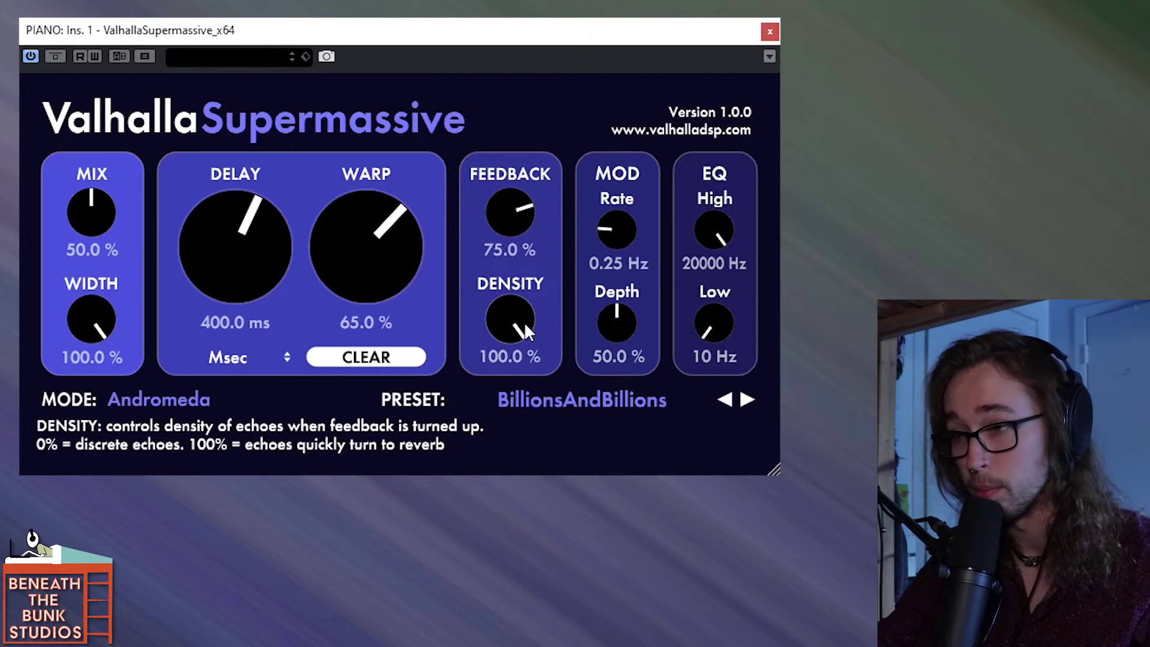
{"action": "left_click_drag", "start_coordinate": [509, 307], "coordinate": [562, 299]}
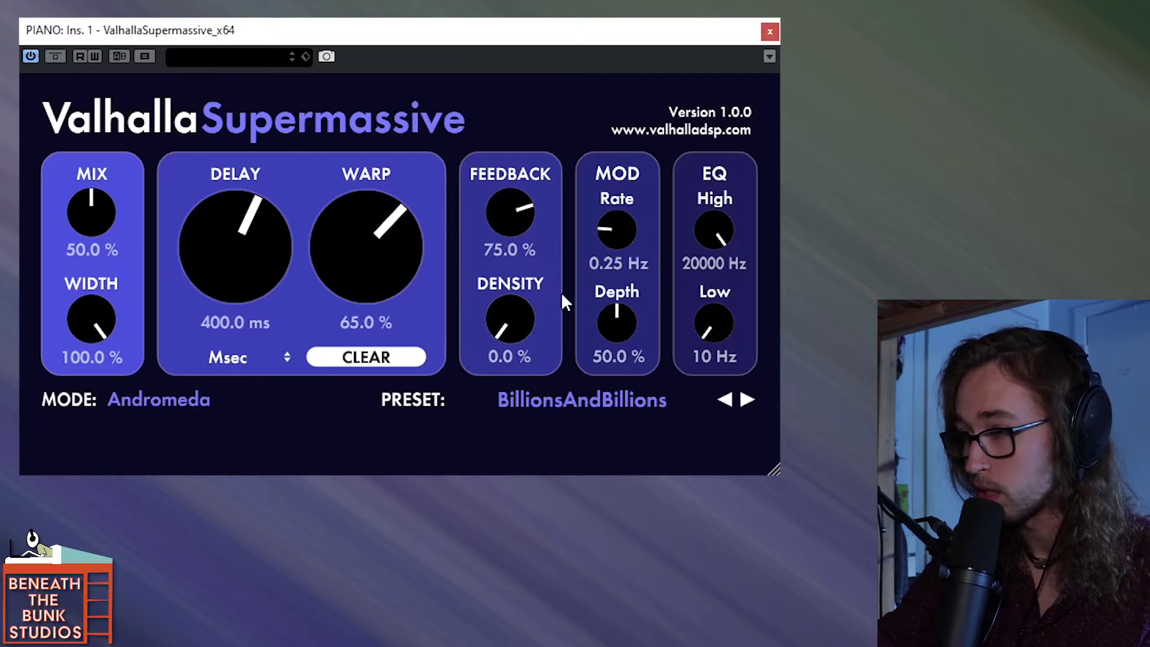
{"action": "left_click_drag", "start_coordinate": [512, 218], "coordinate": [520, 347]}
{"action": "scroll", "coordinate": [508, 221], "scroll_direction": "down", "scroll_amount": 1}
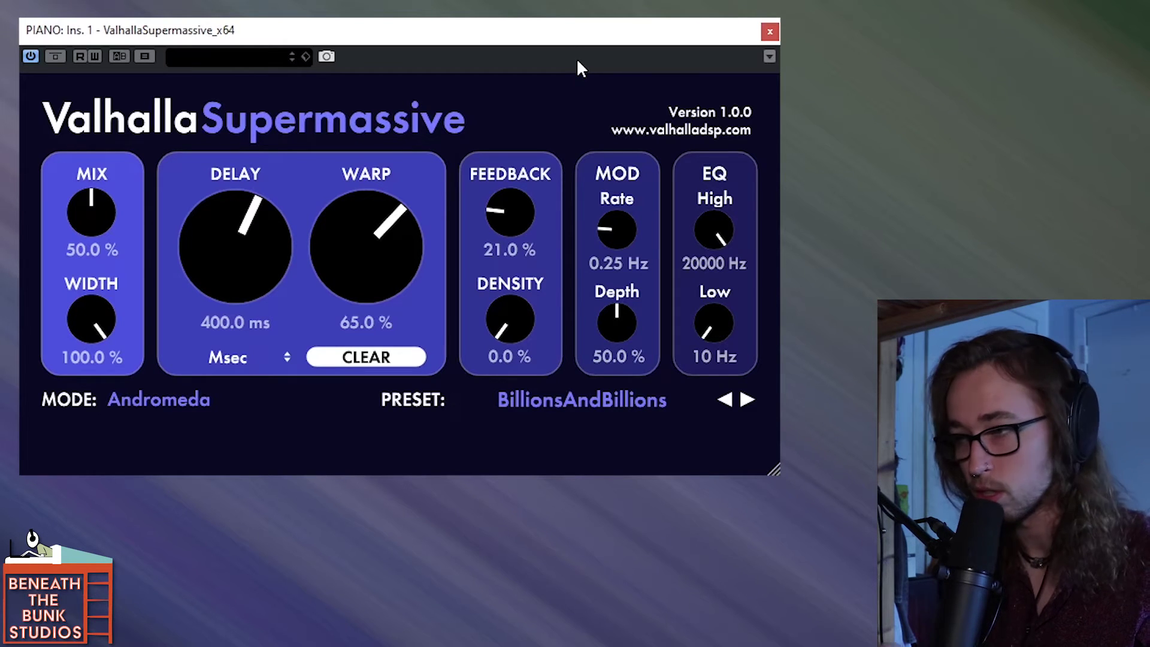
{"action": "left_click_drag", "start_coordinate": [502, 355], "coordinate": [554, 96]}
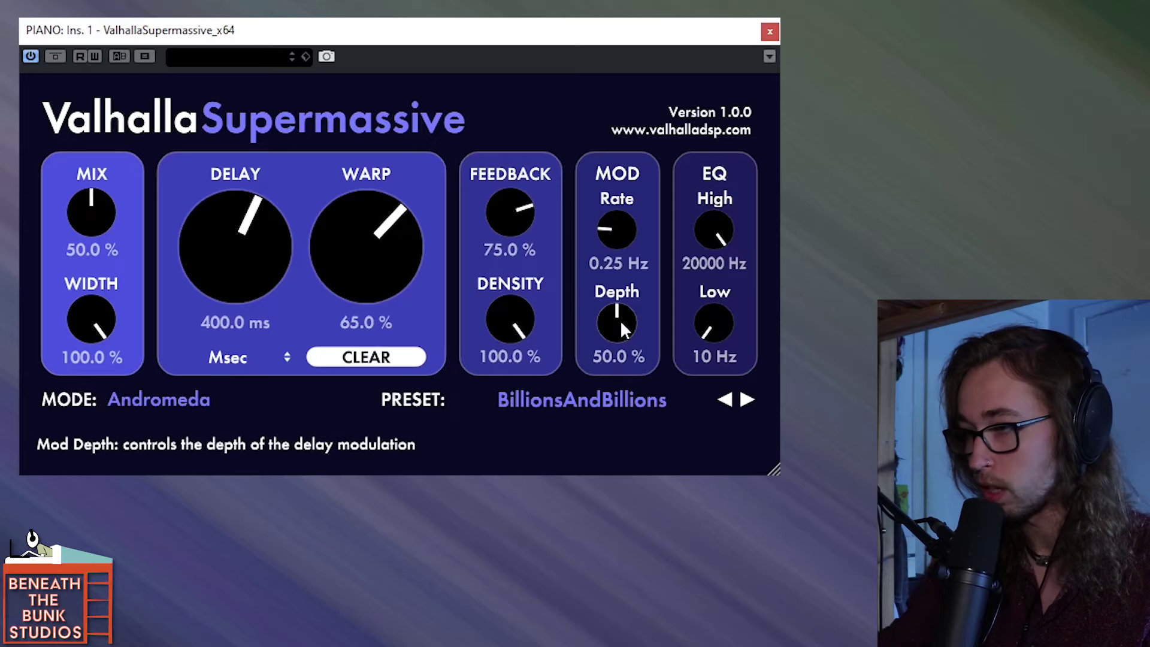
Step: Raise the modulation to 100 % depth and 4.75 Hz rate, and reduce it to 20.8 % and 0.50 Hz
{"action": "left_click_drag", "start_coordinate": [619, 328], "coordinate": [628, 251]}
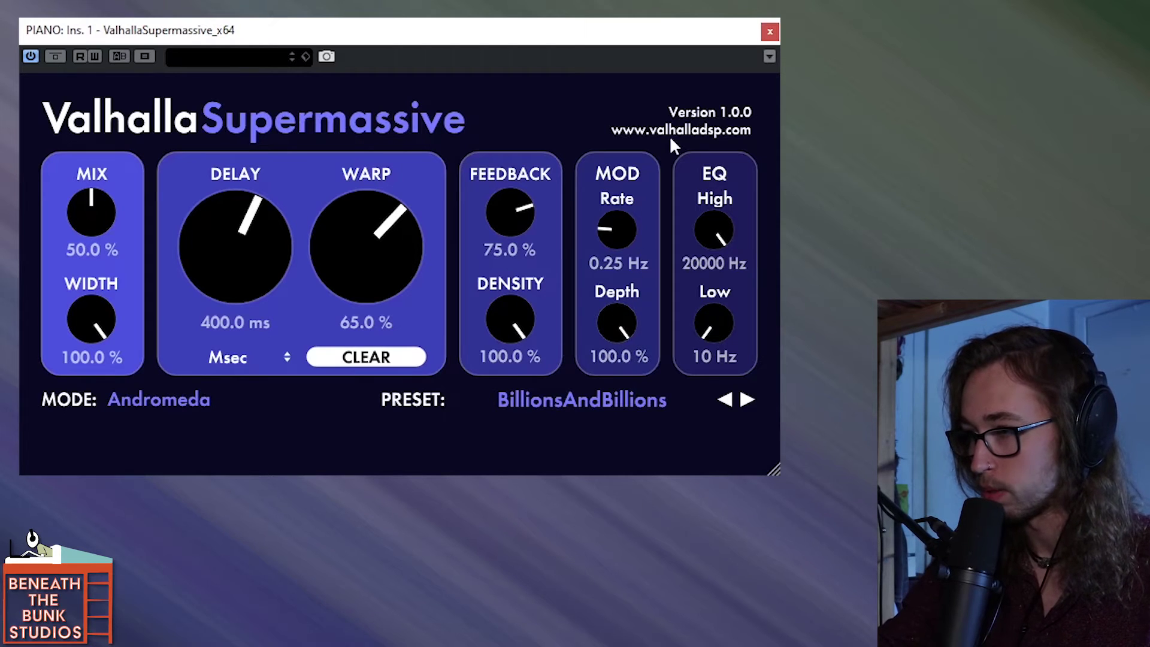
{"action": "left_click_drag", "start_coordinate": [603, 240], "coordinate": [657, 105]}
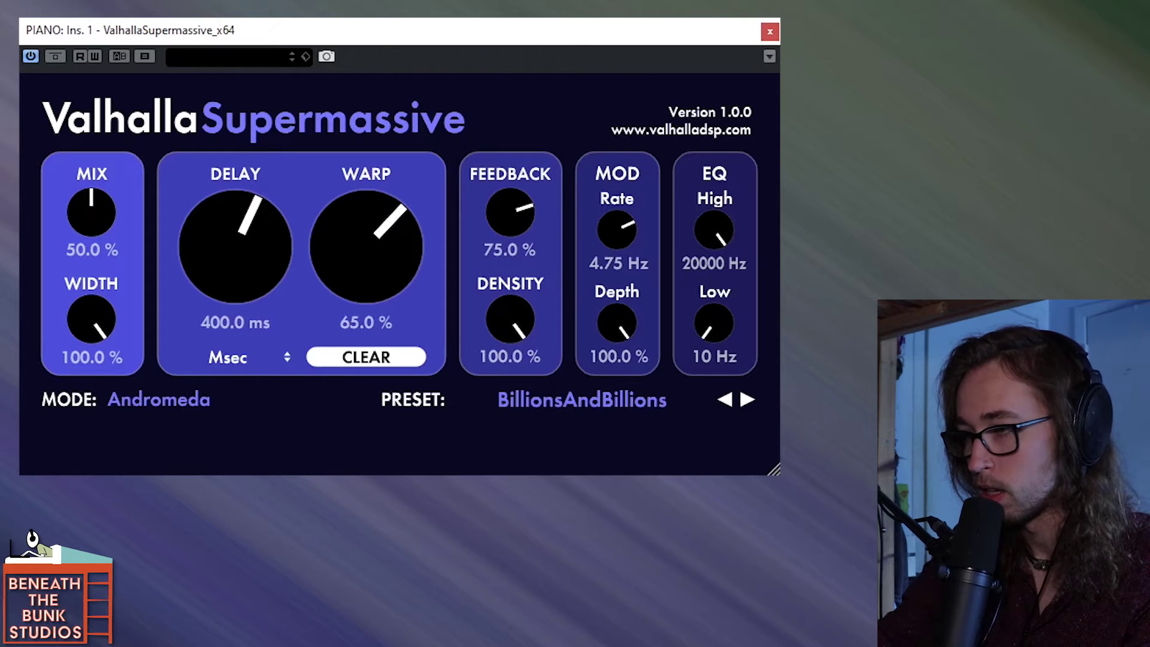
{"action": "left_click_drag", "start_coordinate": [613, 329], "coordinate": [621, 512]}
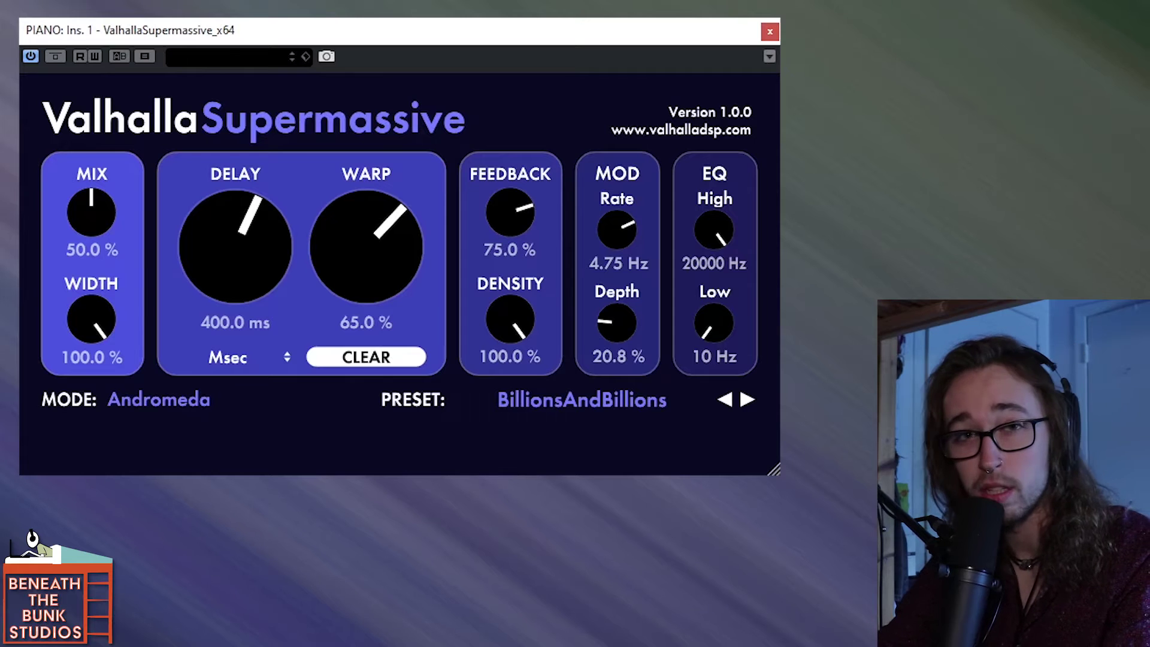
{"action": "left_click", "coordinate": [320, 357]}
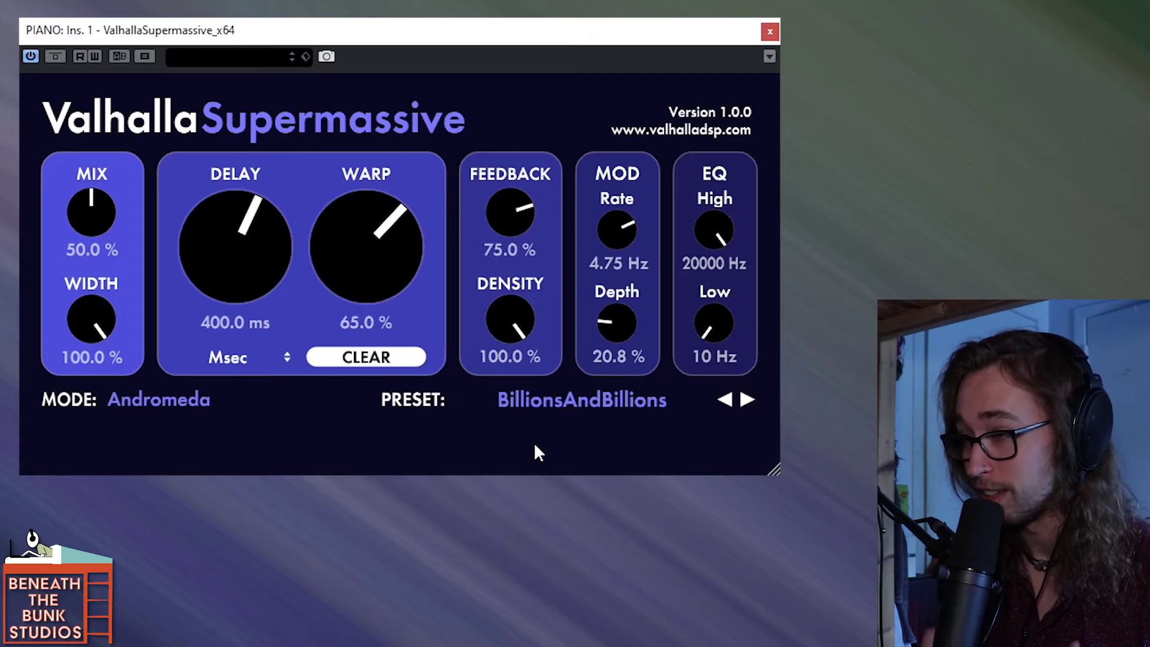
{"action": "left_click_drag", "start_coordinate": [620, 235], "coordinate": [628, 344]}
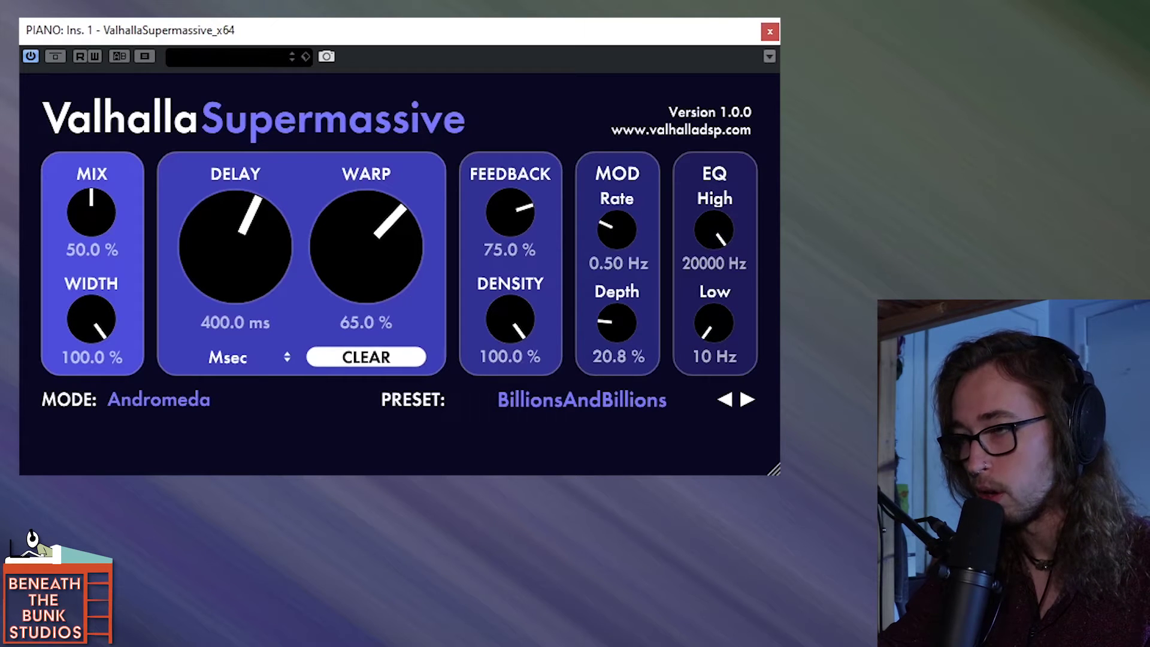
Step: Set Warp to 0 % and turn it back up to compare the spread of the delay lengths
{"action": "double_click", "coordinate": [379, 272]}
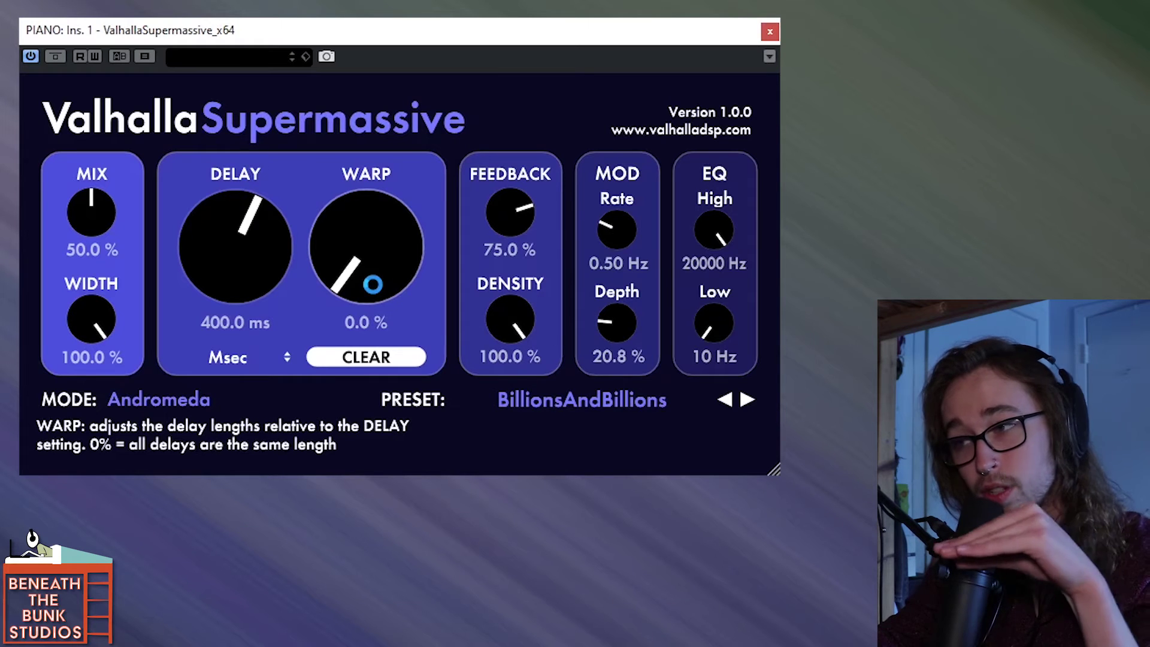
{"action": "left_click_drag", "start_coordinate": [380, 286], "coordinate": [398, 115]}
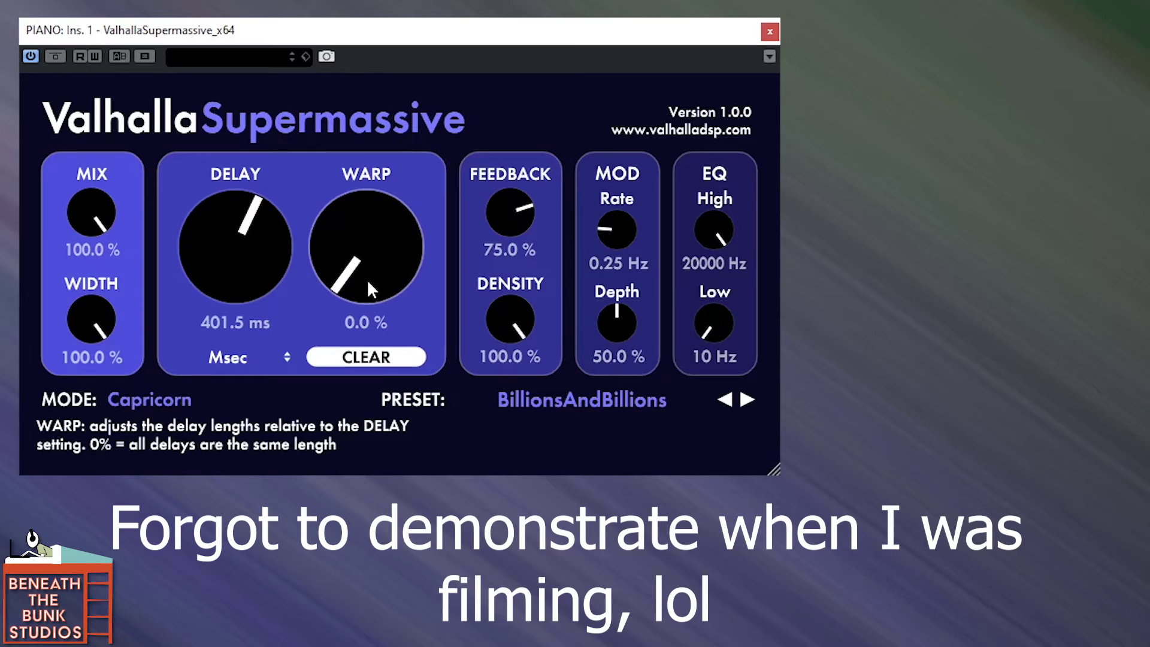
{"action": "left_click_drag", "start_coordinate": [369, 290], "coordinate": [368, 251]}
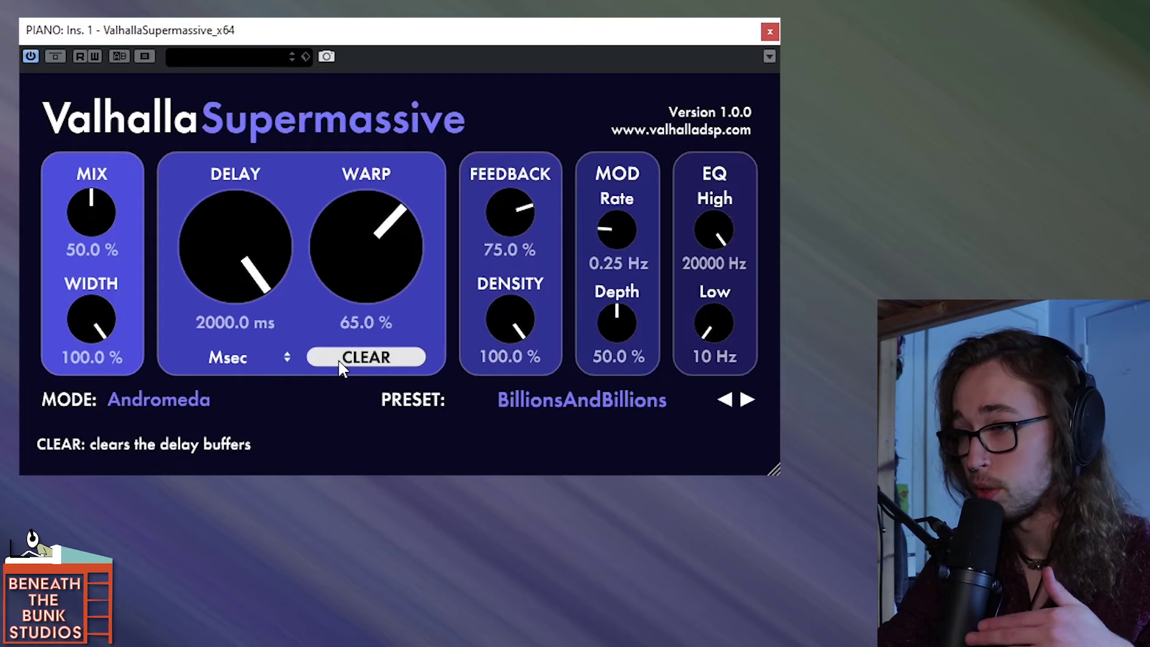
Step: Turn the Delay time down to 0 ms
{"action": "left_click_drag", "start_coordinate": [243, 226], "coordinate": [235, 335]}
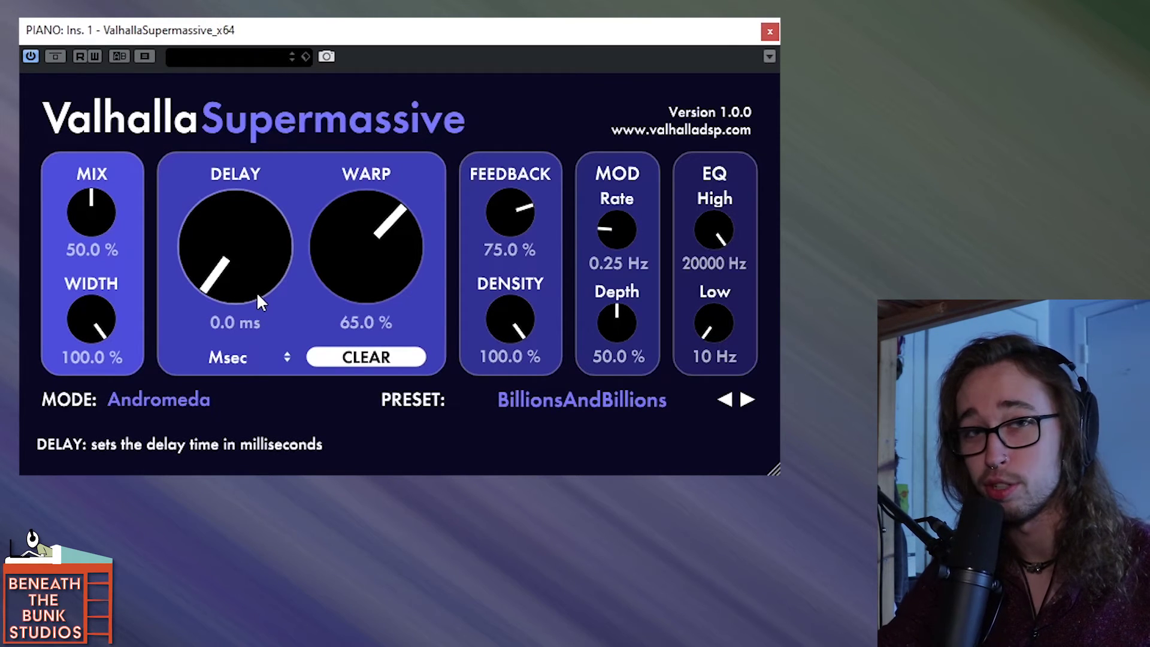
{"action": "left_click_drag", "start_coordinate": [257, 291], "coordinate": [270, 325]}
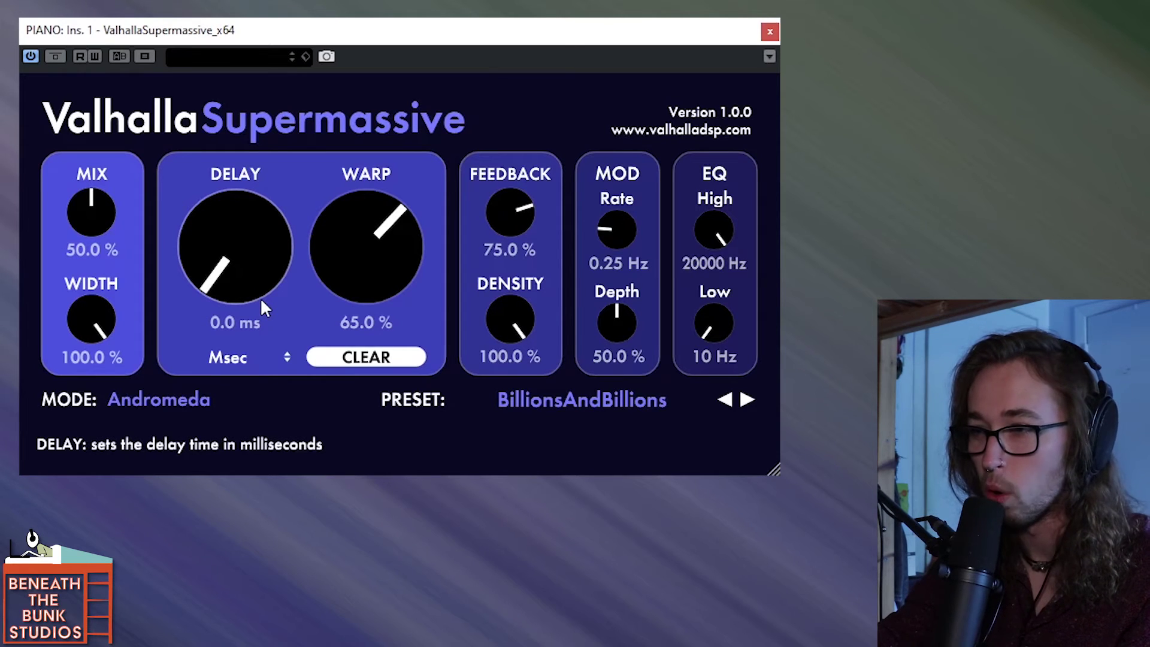
Step: Set the Delay time to 400 ms and clear the delay buffers
{"action": "left_click_drag", "start_coordinate": [251, 219], "coordinate": [277, 159]}
{"action": "left_click", "coordinate": [222, 322]}
{"action": "type", "text": "400"}
{"action": "key", "text": "Return"}
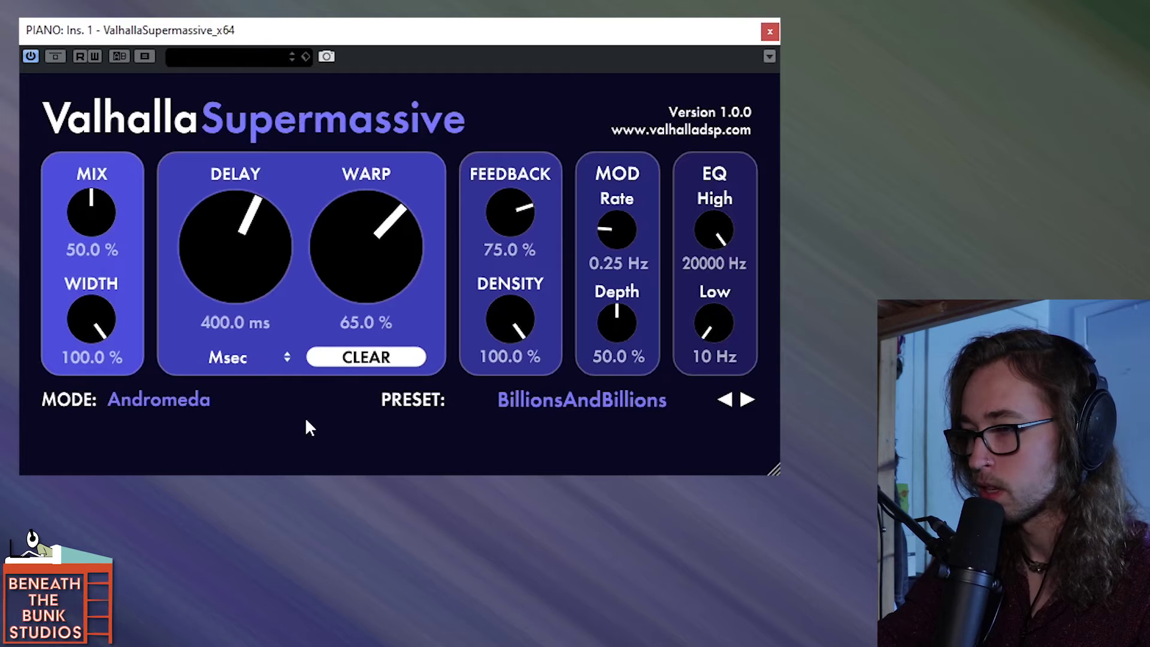
{"action": "left_click", "coordinate": [352, 357]}
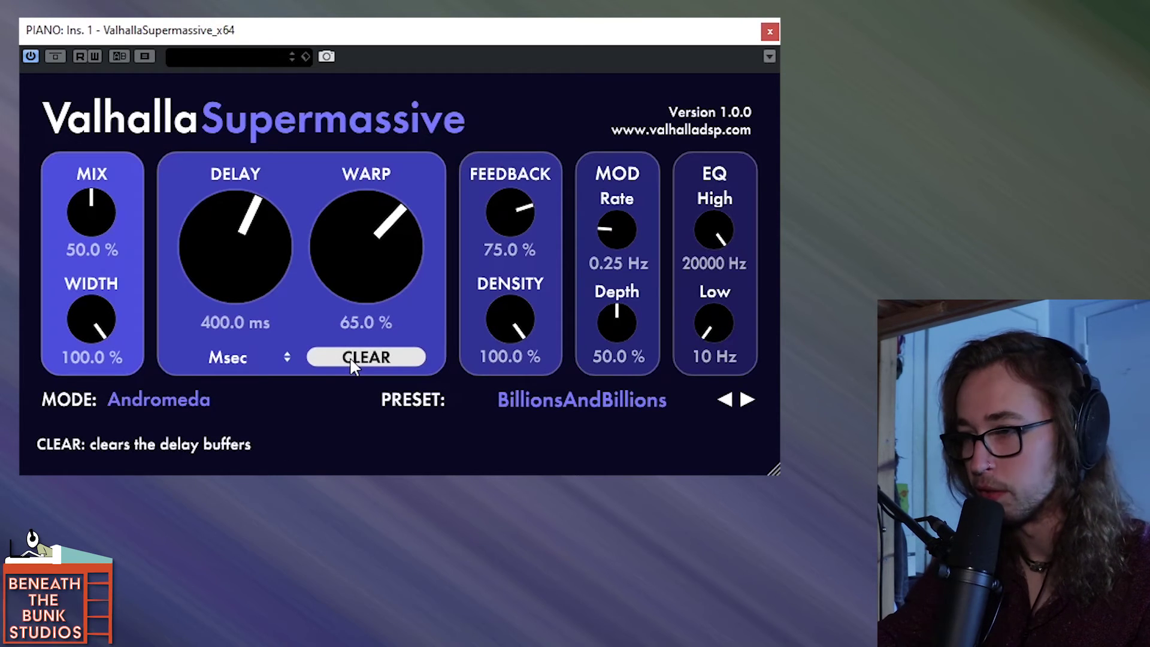
Step: Switch the delay sync from milliseconds to Note, Dotted and Triplet in turn to demonstrate the tempo subdivisions
{"action": "left_click", "coordinate": [240, 358]}
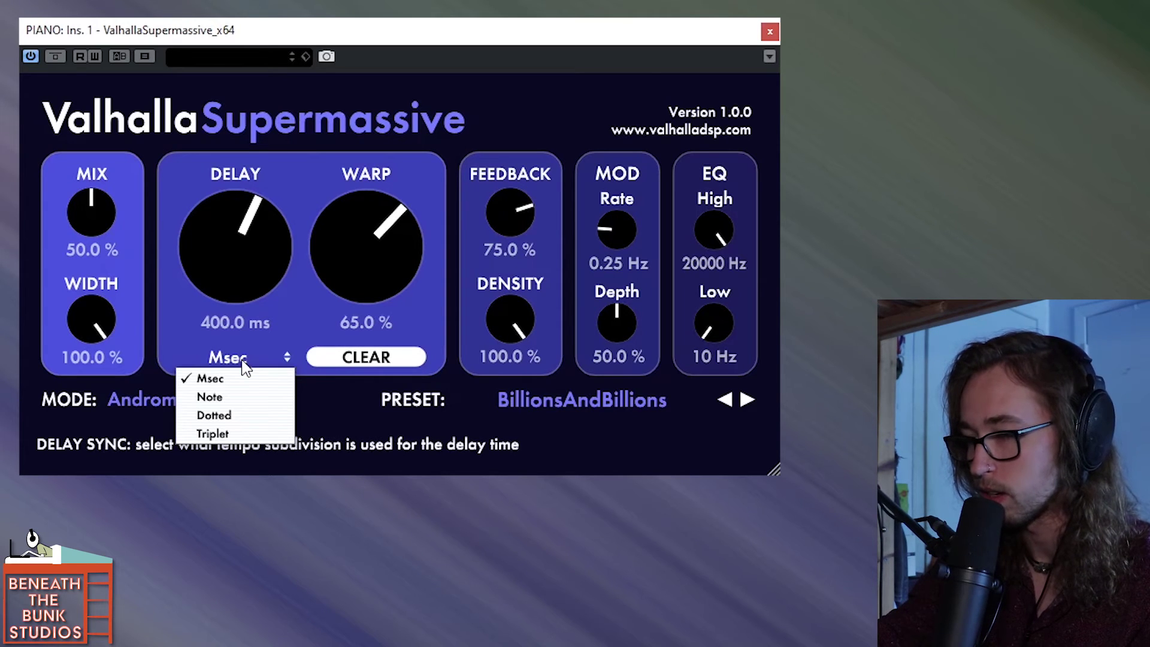
{"action": "left_click", "coordinate": [229, 404]}
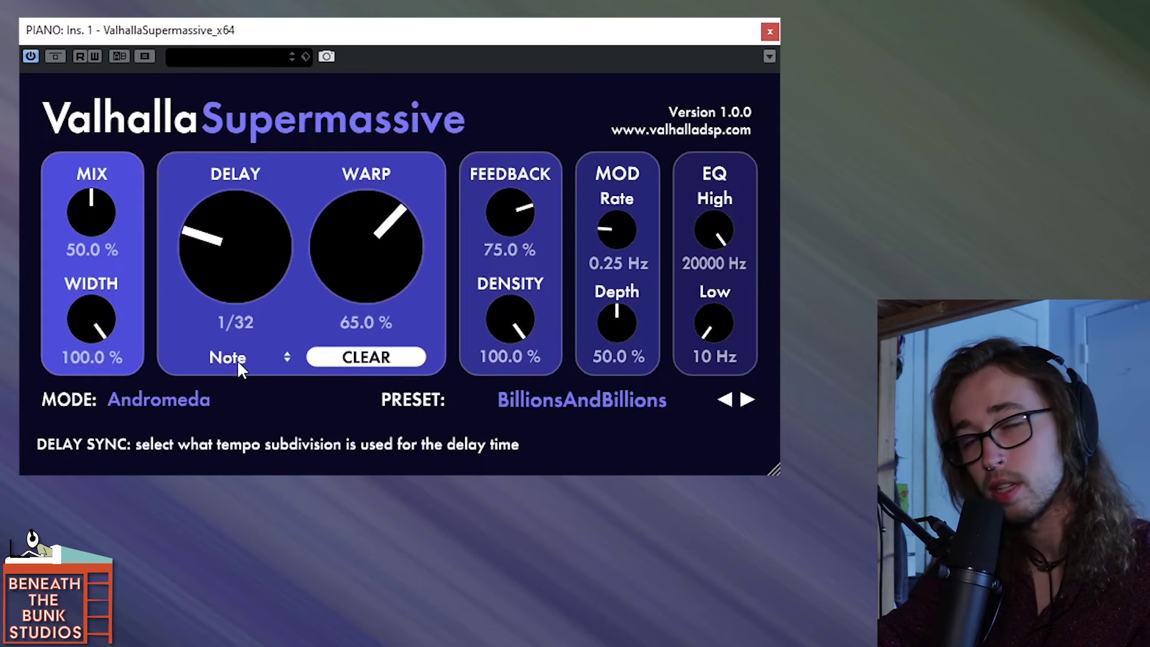
{"action": "left_click", "coordinate": [236, 359]}
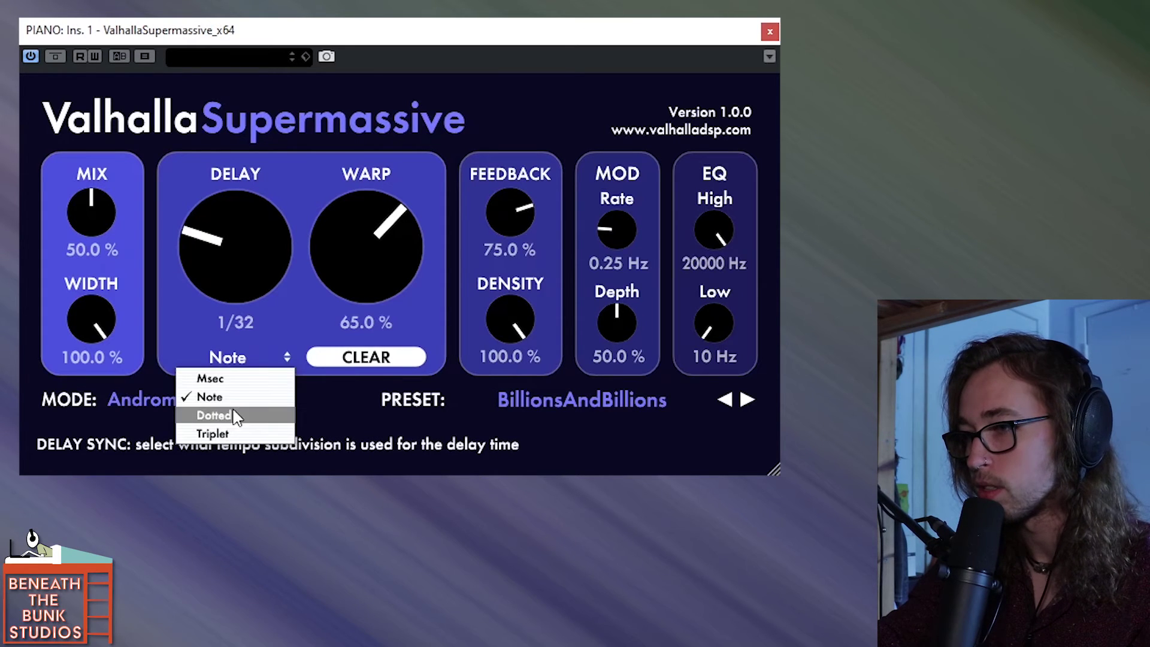
{"action": "left_click", "coordinate": [233, 417]}
{"action": "left_click", "coordinate": [243, 357]}
{"action": "left_click", "coordinate": [244, 430]}
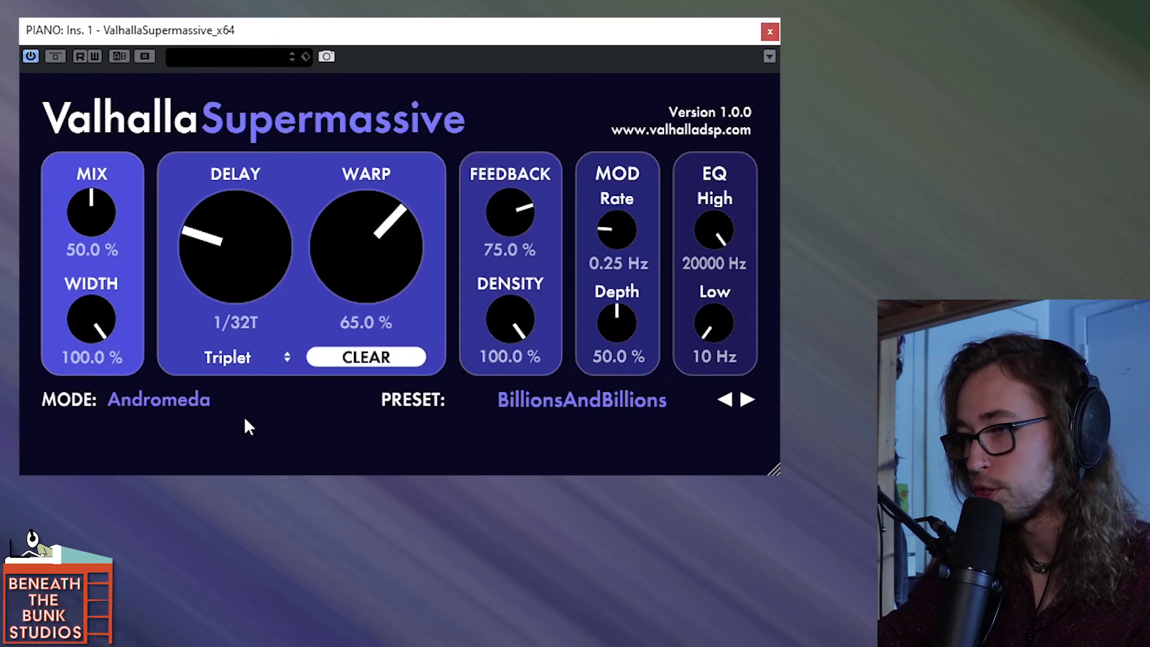
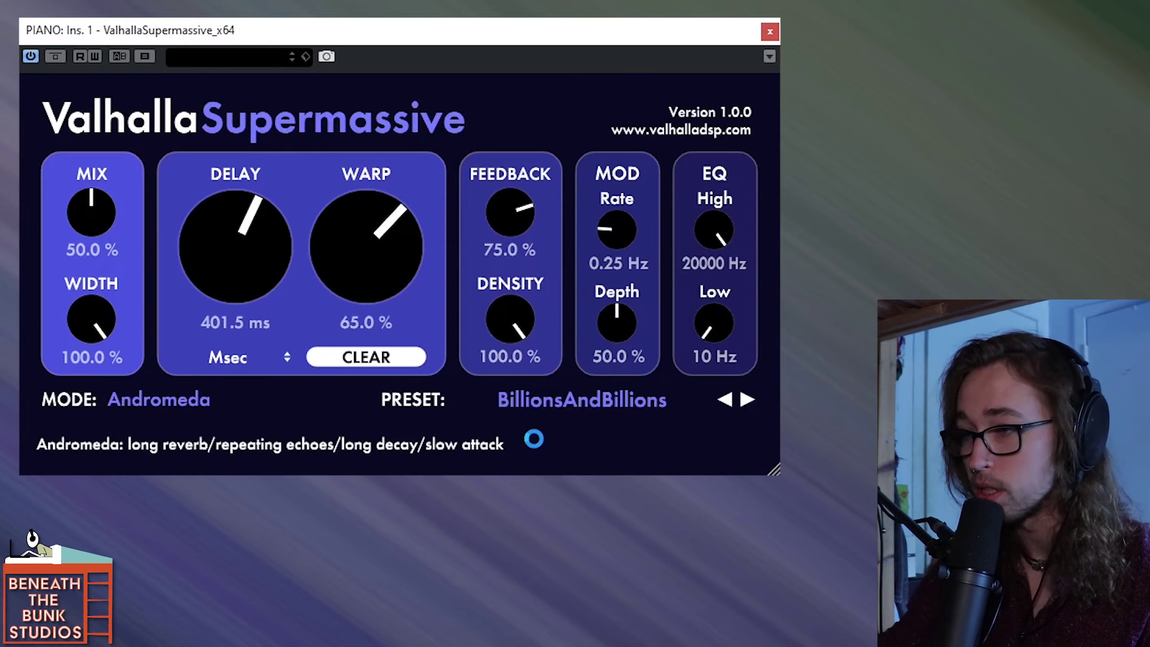
Step: Set the Mix to 100 % and switch the reverb mode to Gemini
{"action": "mouse_move", "coordinate": [100, 224]}
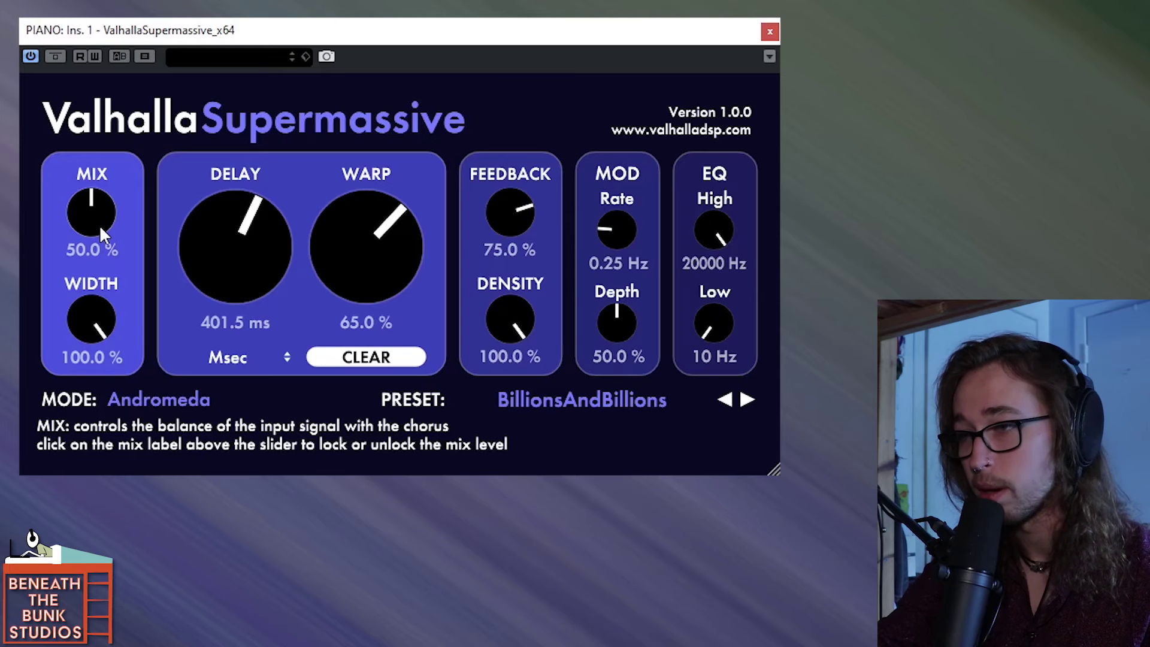
{"action": "left_click_drag", "start_coordinate": [88, 193], "coordinate": [90, 155]}
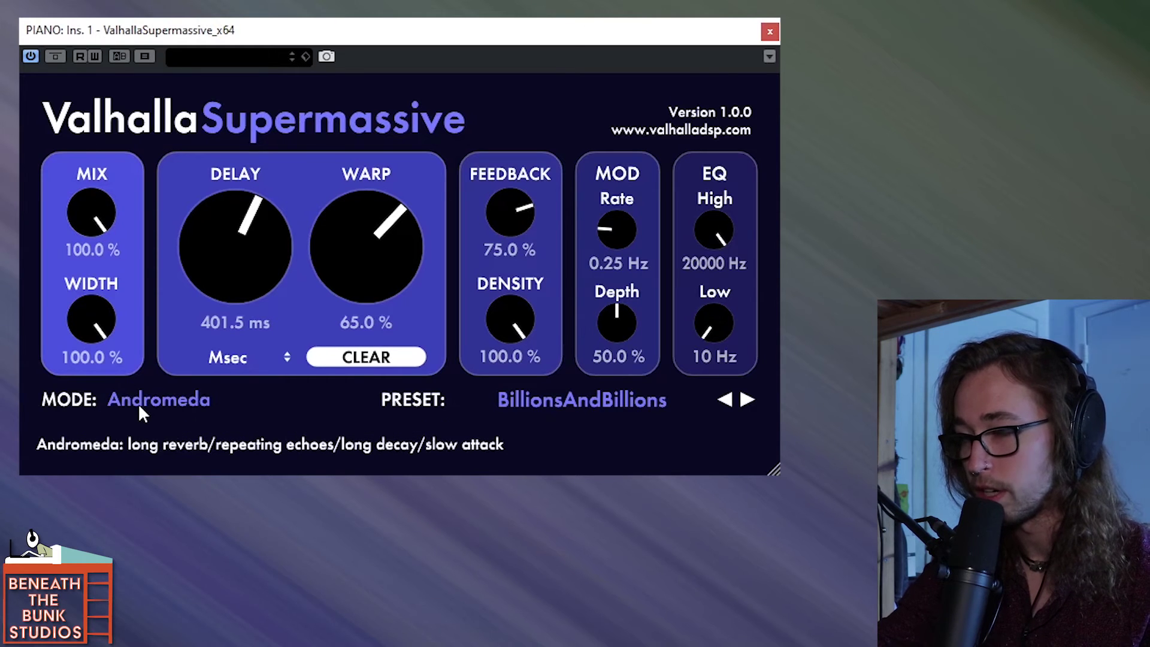
{"action": "left_click", "coordinate": [139, 407]}
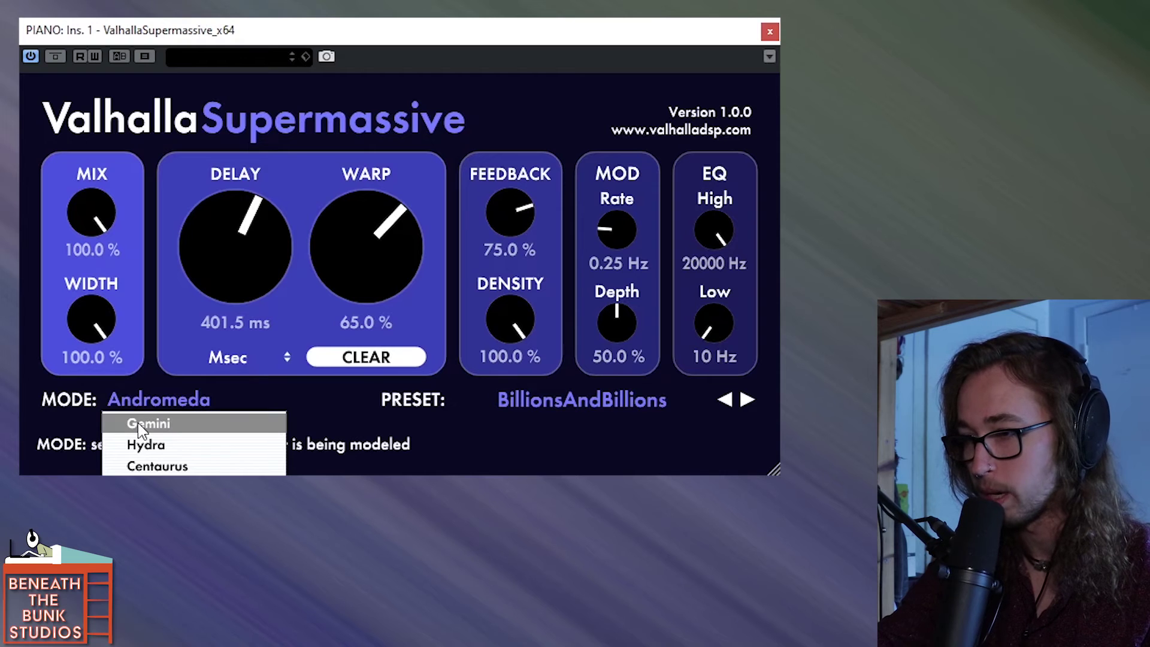
{"action": "left_click", "coordinate": [139, 425]}
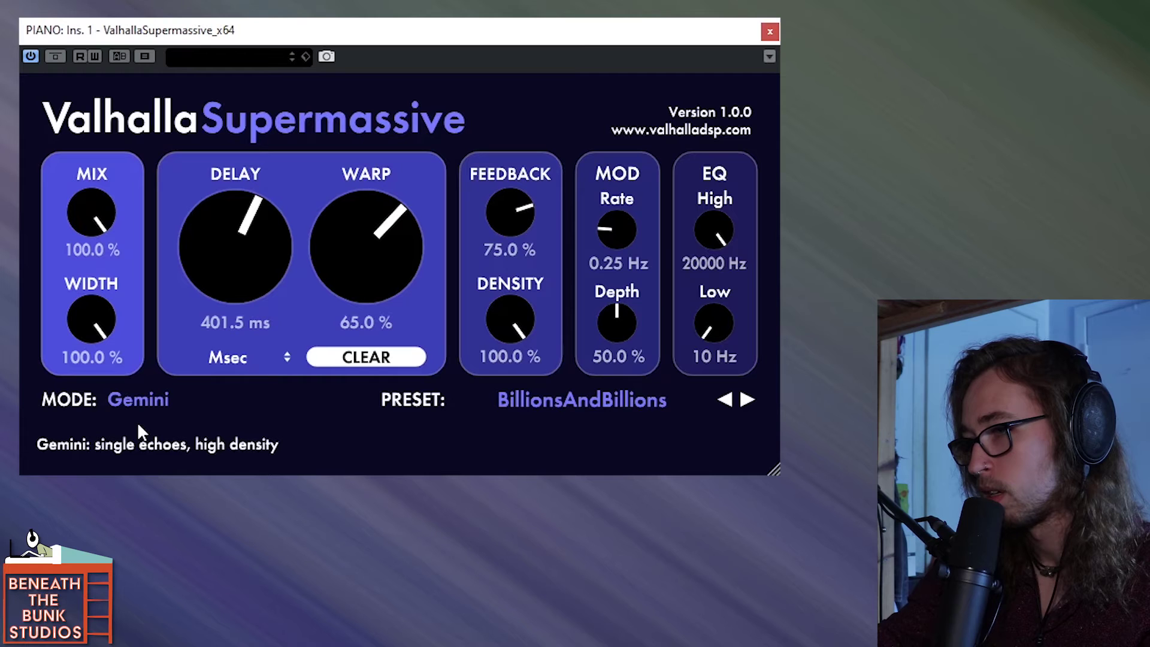
Step: Change the reverb mode to Hydra and on to Centaurus to compare their echoes
{"action": "left_click", "coordinate": [138, 420]}
{"action": "left_click", "coordinate": [150, 441]}
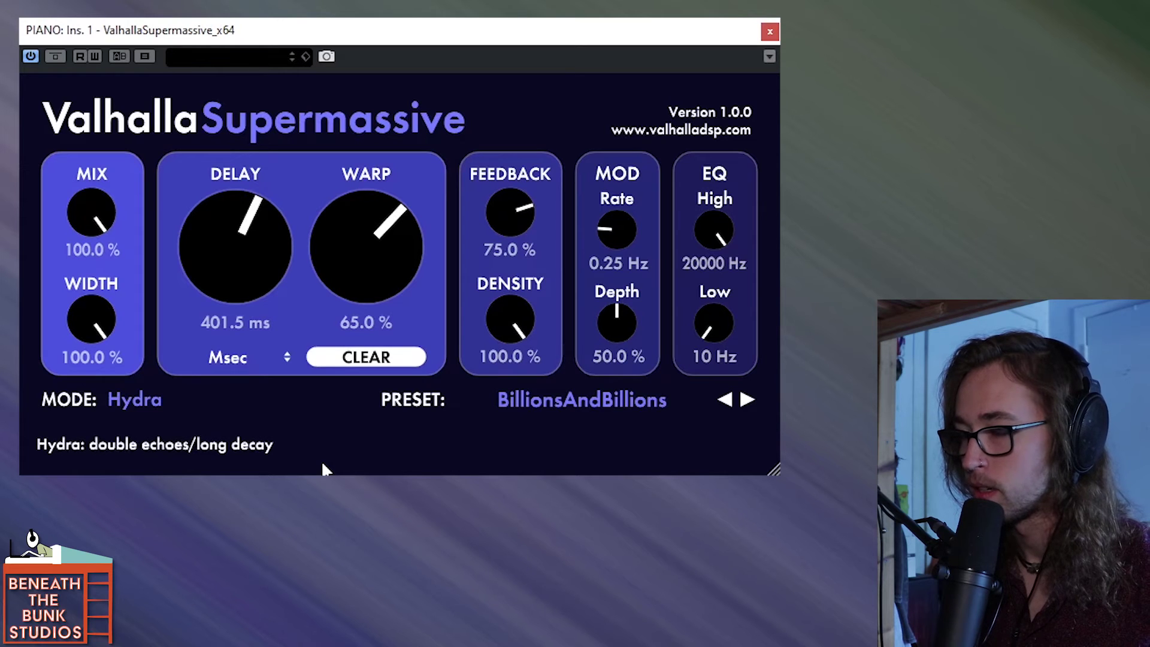
{"action": "left_click", "coordinate": [129, 399]}
{"action": "left_click", "coordinate": [178, 467]}
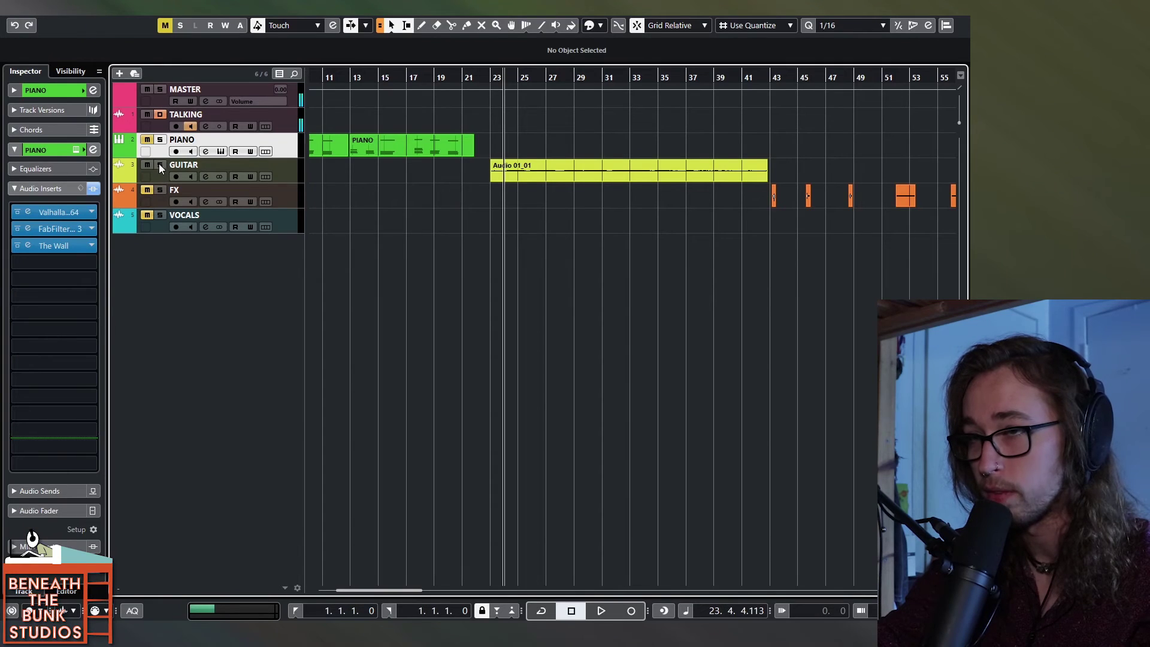
Step: Solo the GUITAR track and open its STL ToneHub insert, moving the plug-in window clear of the tracks
{"action": "left_click", "coordinate": [160, 165]}
{"action": "left_click", "coordinate": [282, 175]}
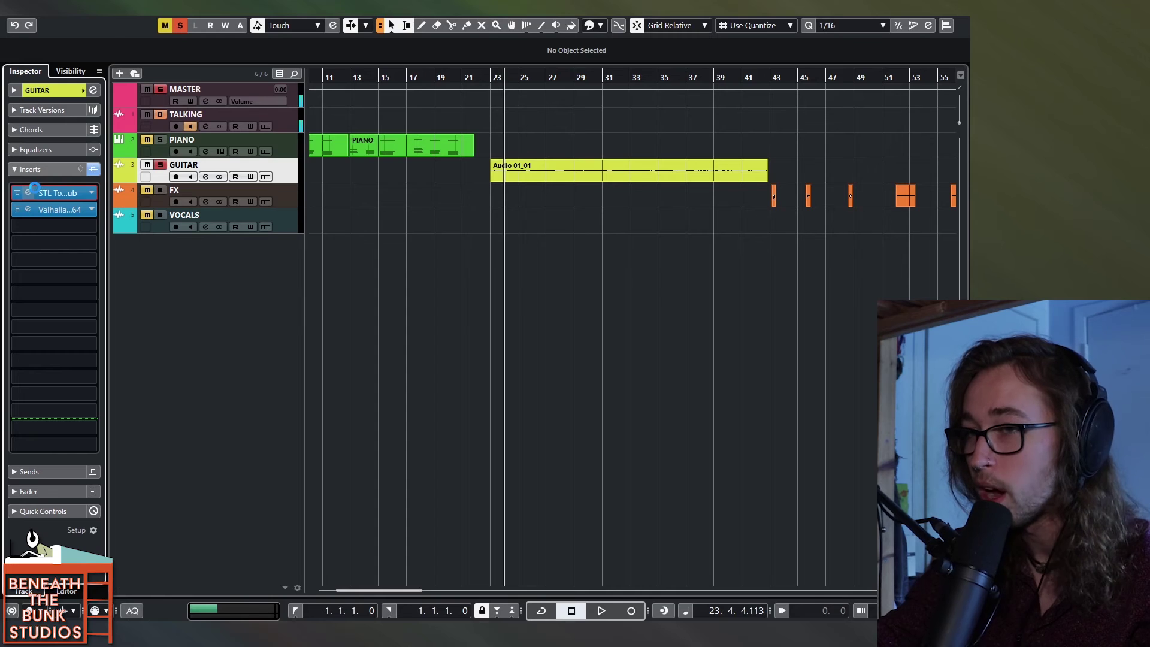
{"action": "left_click", "coordinate": [29, 192]}
{"action": "left_click_drag", "start_coordinate": [367, 303], "coordinate": [394, 121]}
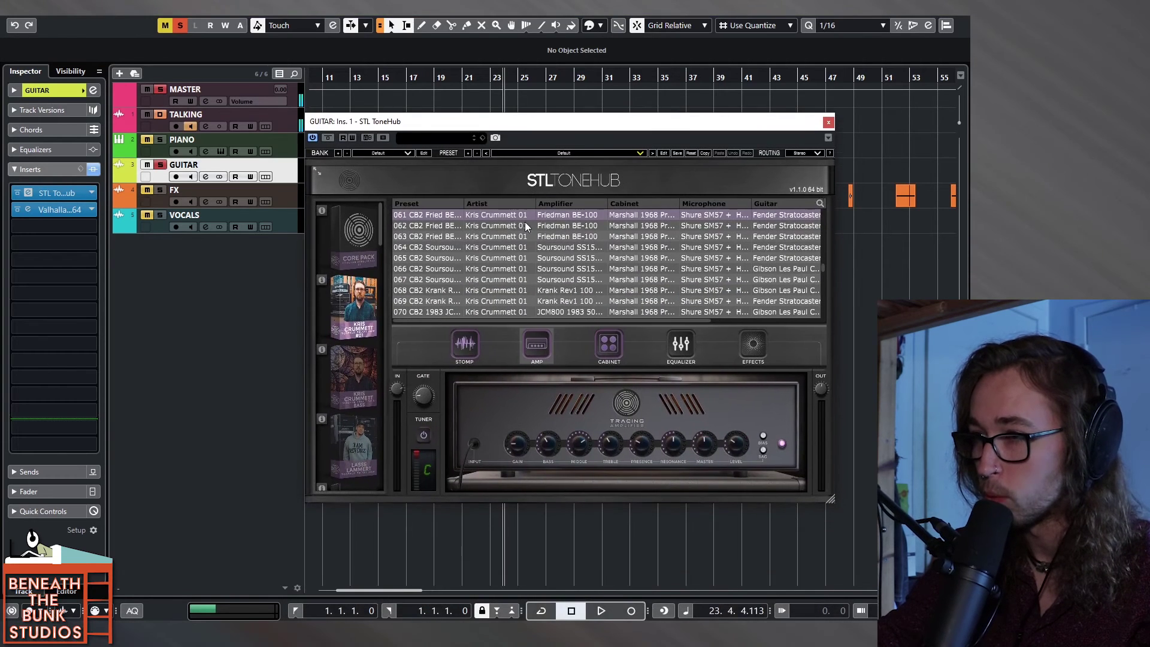
Step: Play the guitar from about bar 28 with ValhallaSupermassive bypassed, and activate that insert to play the passage again
{"action": "left_click", "coordinate": [562, 204]}
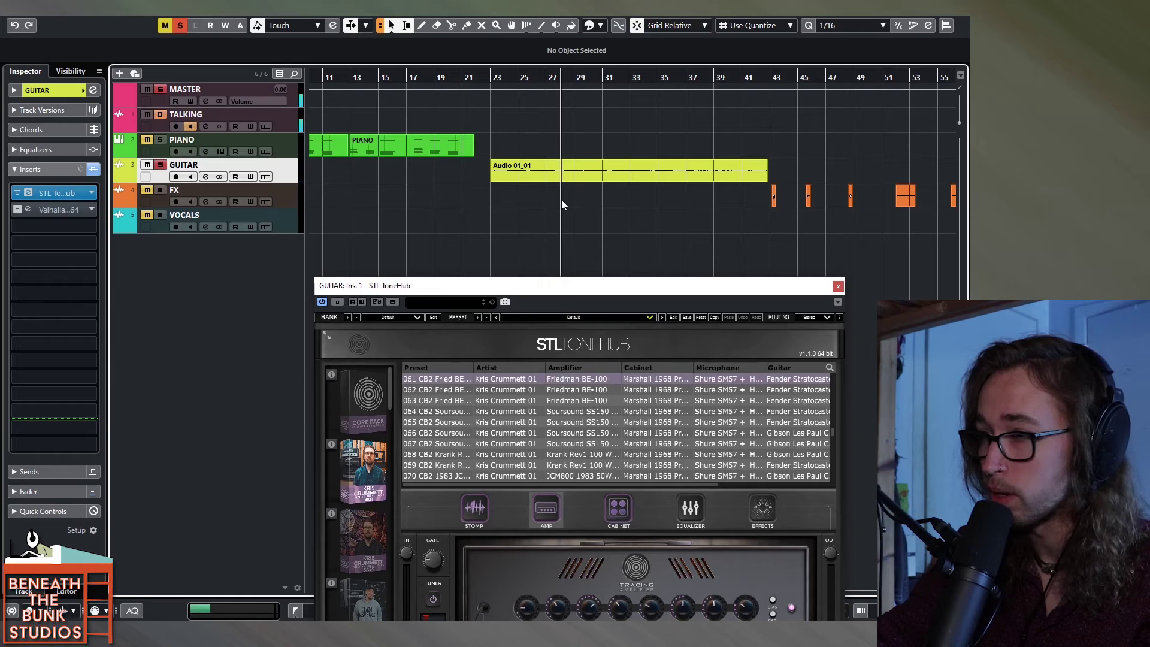
{"action": "key", "text": "space"}
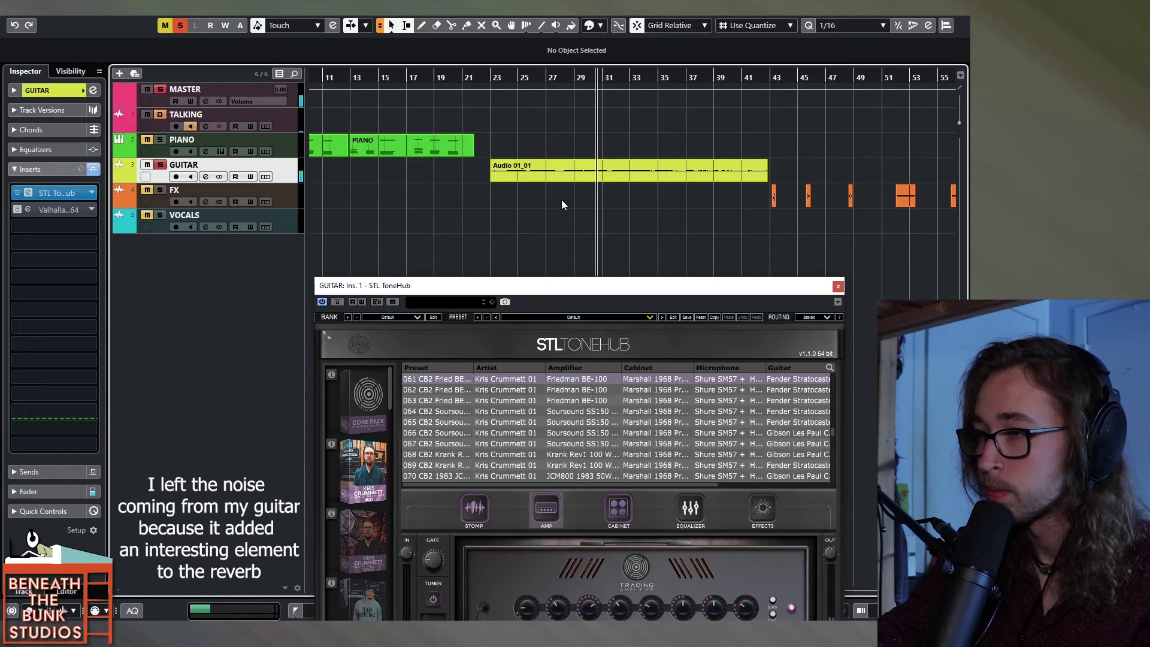
{"action": "key", "text": "space"}
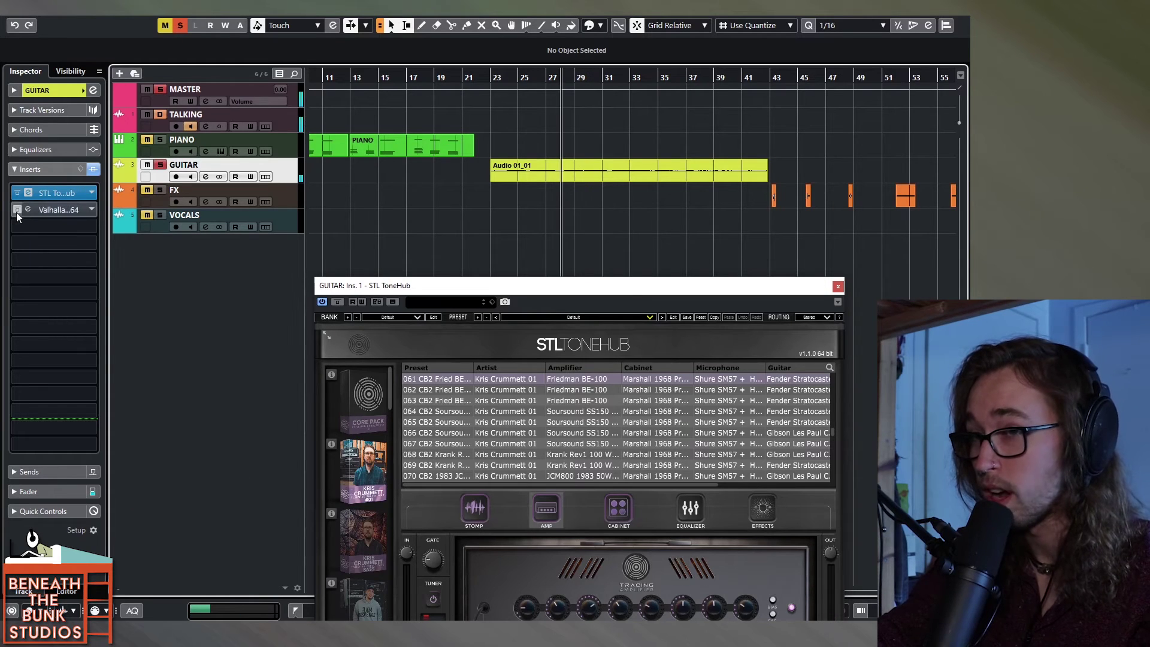
{"action": "left_click", "coordinate": [17, 210]}
{"action": "key", "text": "space"}
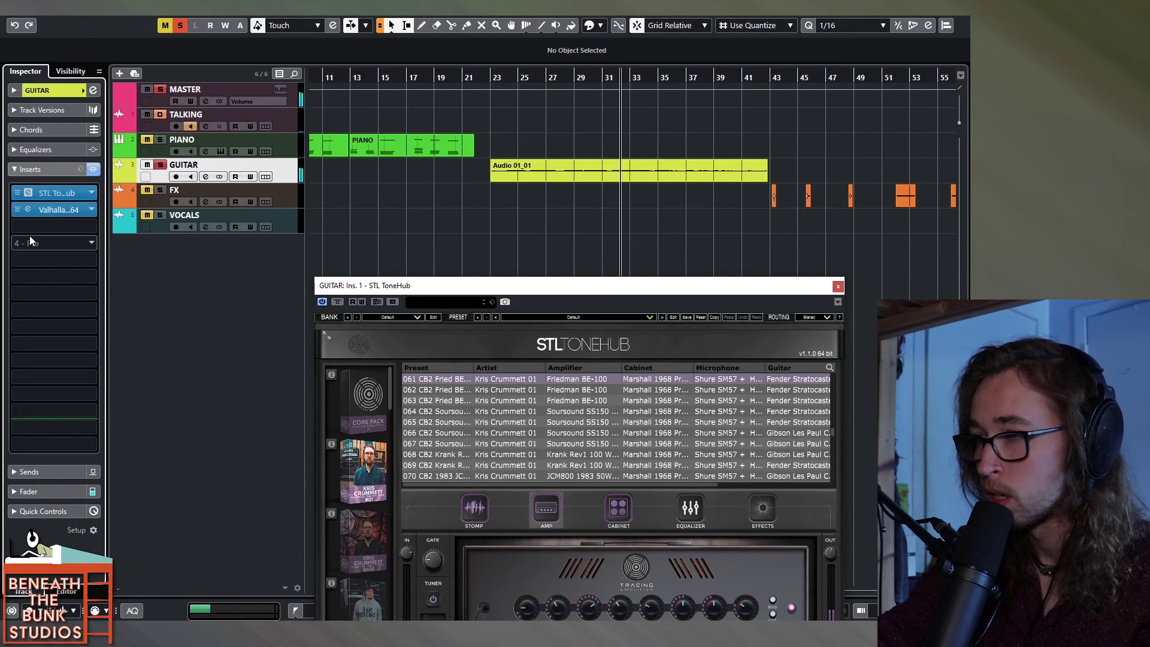
Step: Open the guitar's ValhallaSupermassive insert and get the STL ToneHub window out of the way
{"action": "left_click", "coordinate": [52, 210]}
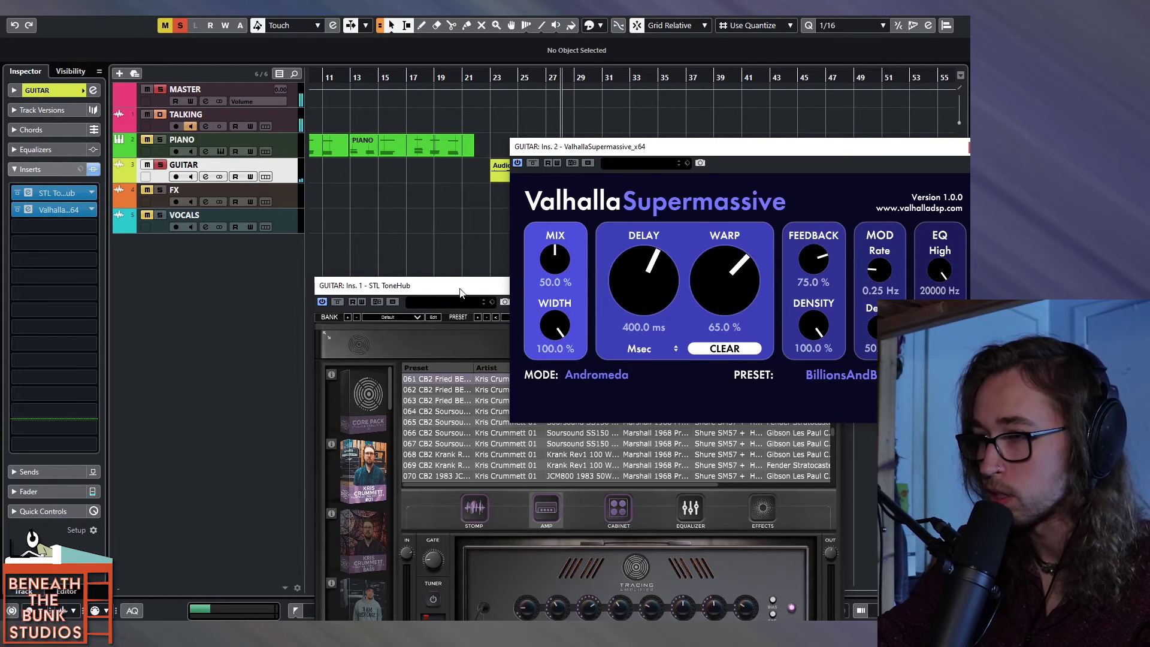
{"action": "left_click_drag", "start_coordinate": [413, 285], "coordinate": [255, 278]}
{"action": "left_click", "coordinate": [680, 279]}
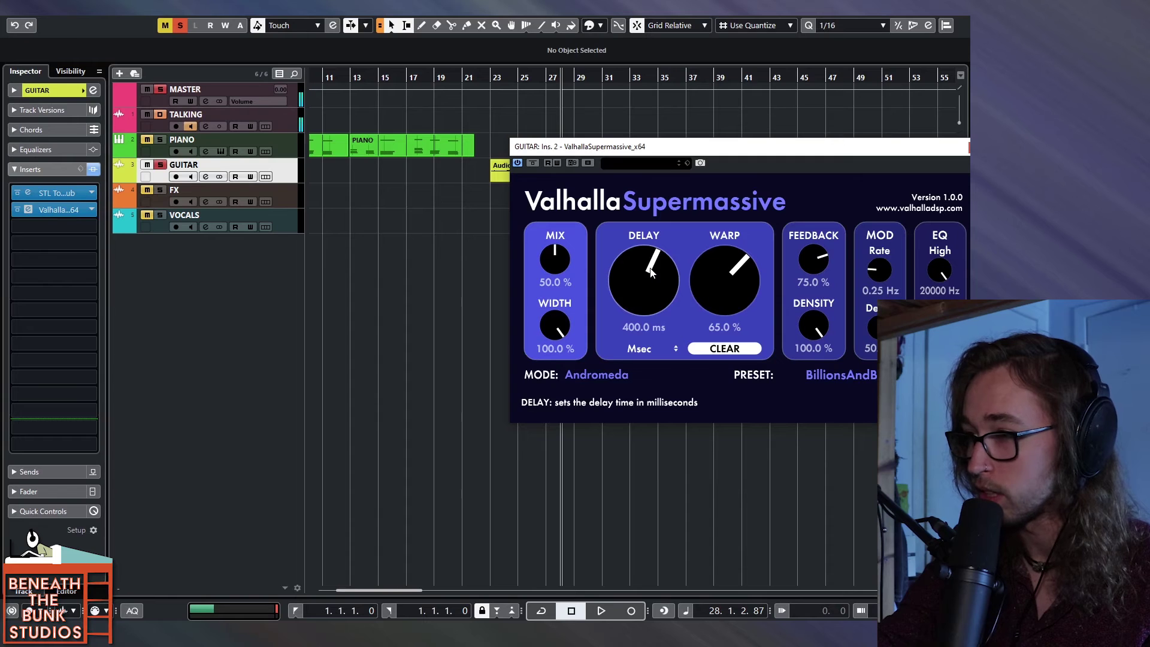
Step: Set the guitar's ValhallaSupermassive to 0 ms delay, 24.6 % feedback and 68.8 % mix
{"action": "left_click_drag", "start_coordinate": [651, 272], "coordinate": [647, 502]}
{"action": "left_click_drag", "start_coordinate": [813, 261], "coordinate": [822, 331]}
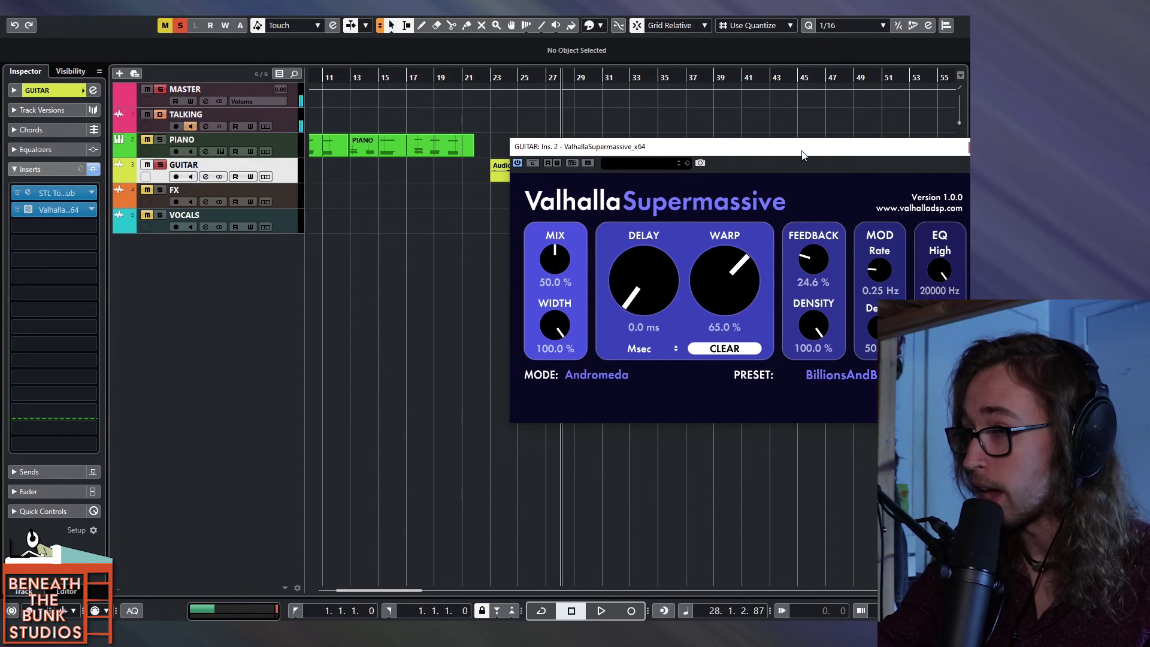
{"action": "left_click_drag", "start_coordinate": [802, 150], "coordinate": [660, 261]}
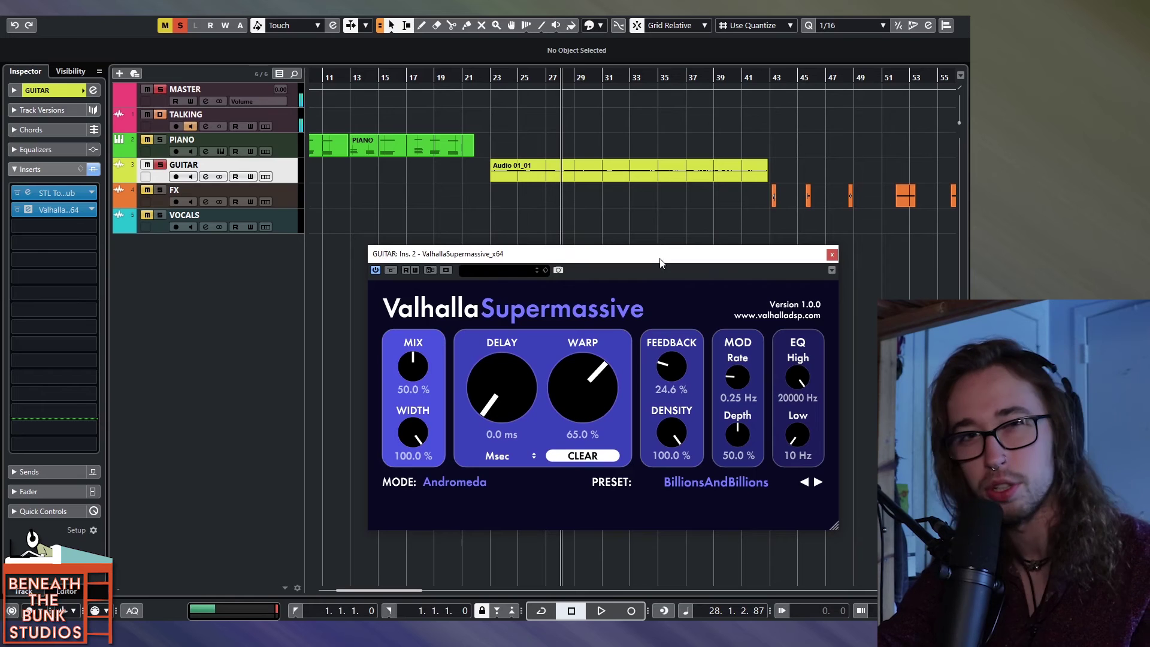
{"action": "left_click_drag", "start_coordinate": [427, 364], "coordinate": [418, 355]}
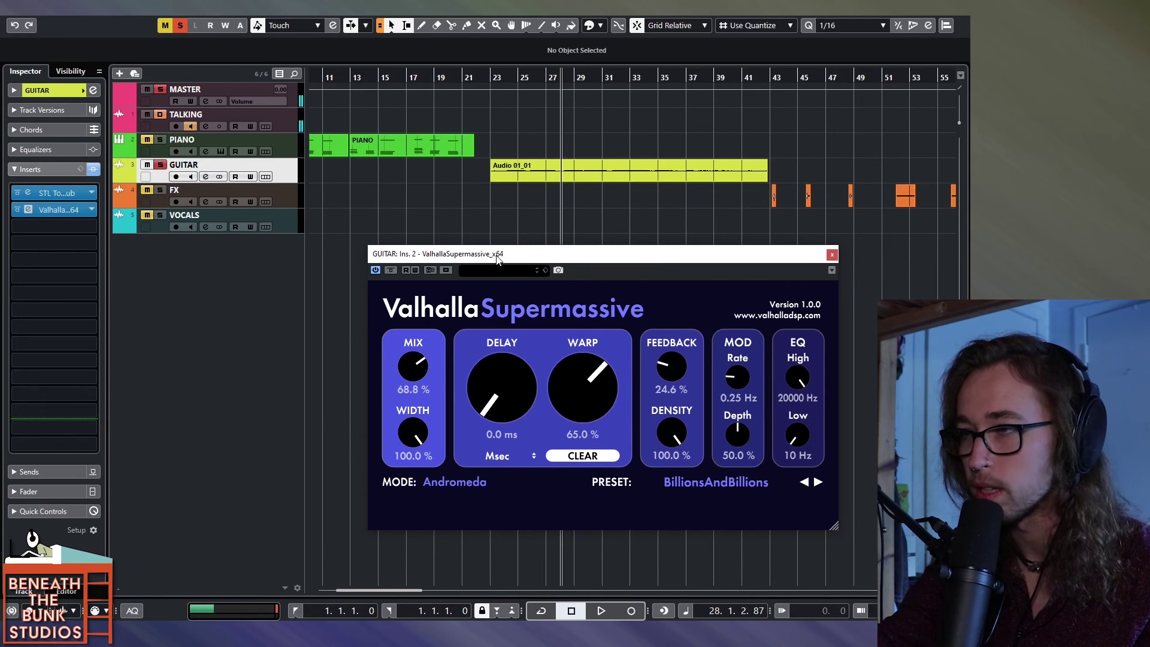
Step: Play the guitar passage from about bar 28 to hear the adjusted reverb settings, and stop playback
{"action": "left_click_drag", "start_coordinate": [497, 258], "coordinate": [496, 264]}
{"action": "key", "text": "space"}
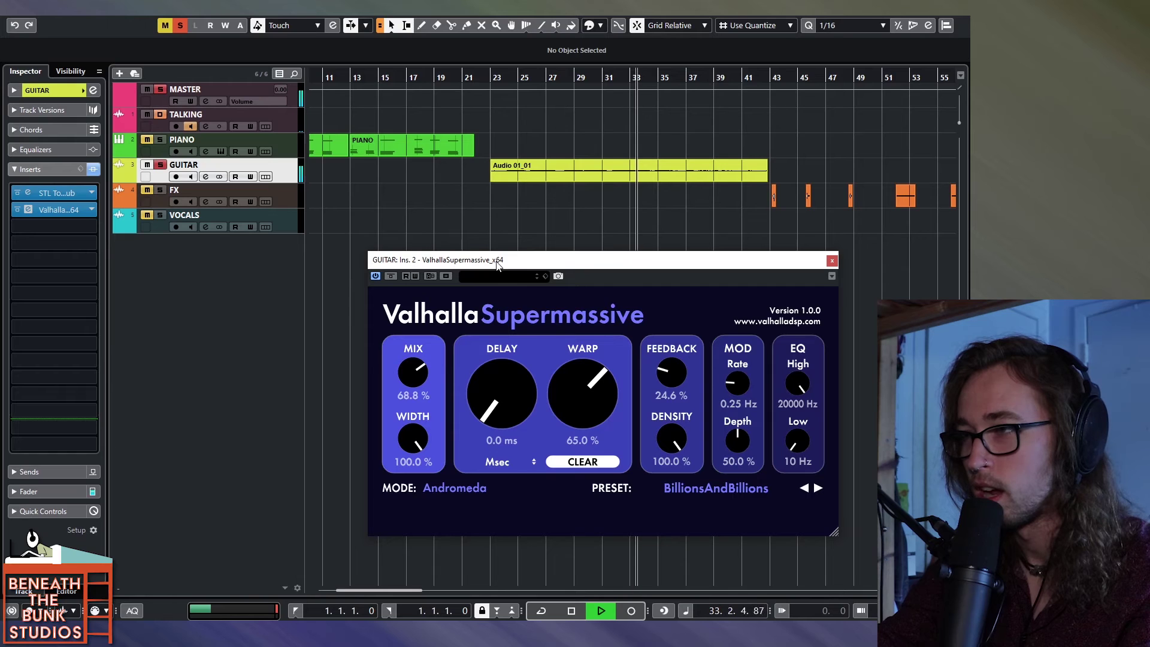
{"action": "key", "text": "space"}
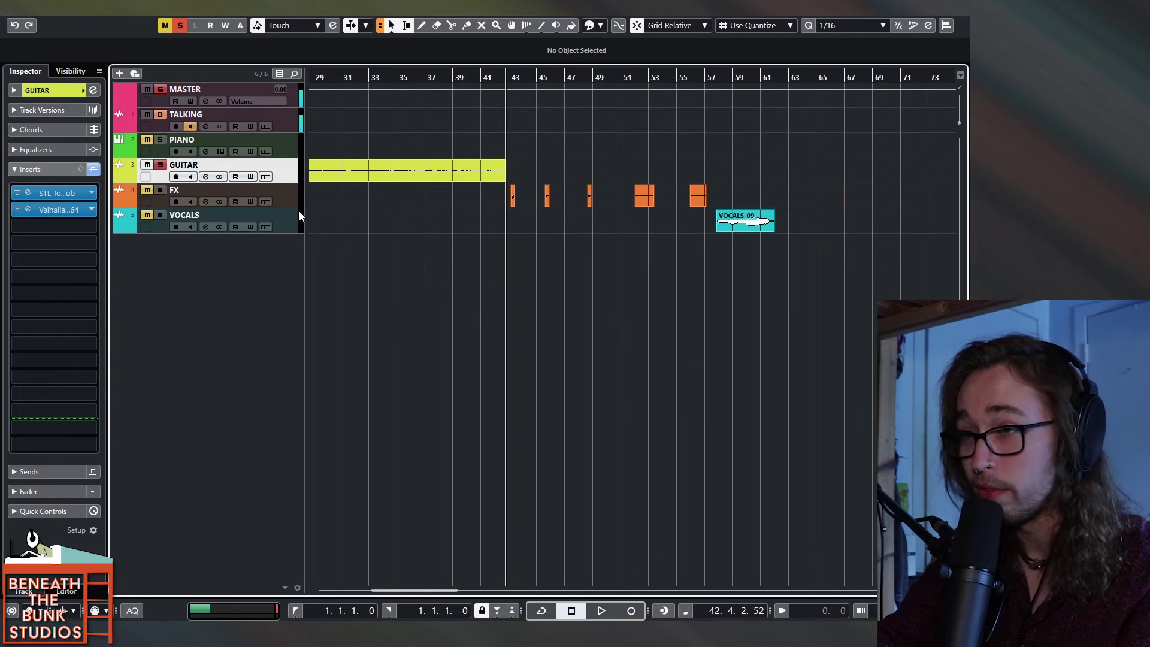
Step: Solo the FX track and enlarge its track height for a closer view of the clips around bar 43
{"action": "left_click", "coordinate": [204, 201]}
{"action": "left_click", "coordinate": [160, 189]}
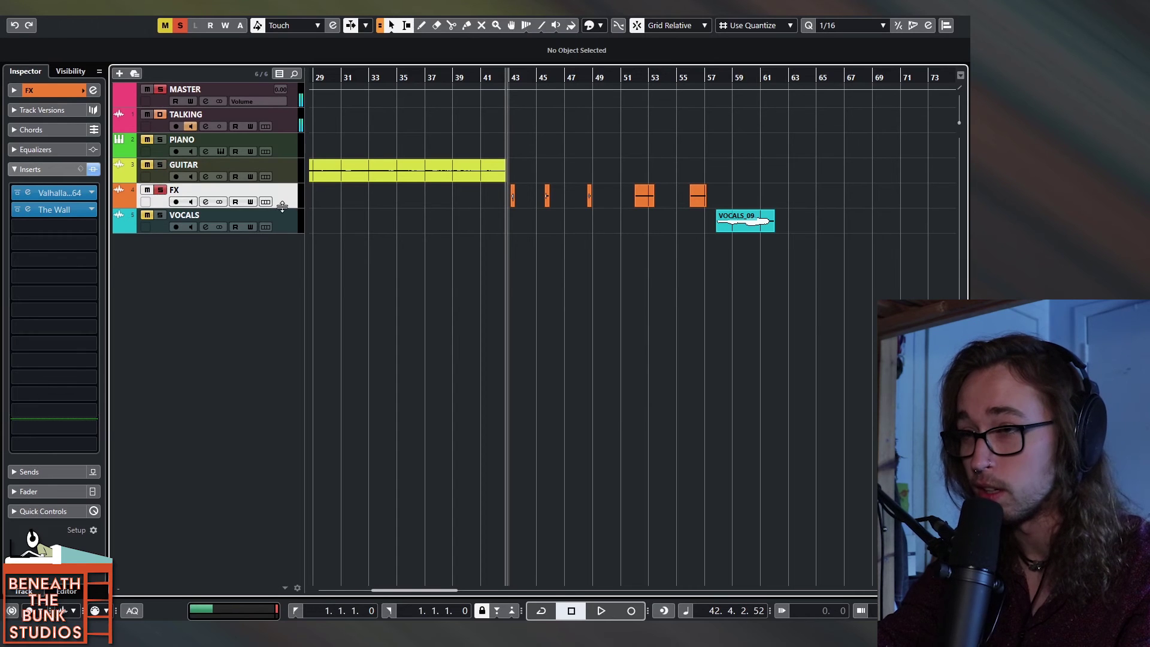
{"action": "left_click_drag", "start_coordinate": [282, 207], "coordinate": [282, 255]}
{"action": "scroll", "coordinate": [513, 250], "scroll_direction": "up", "scroll_amount": 10}
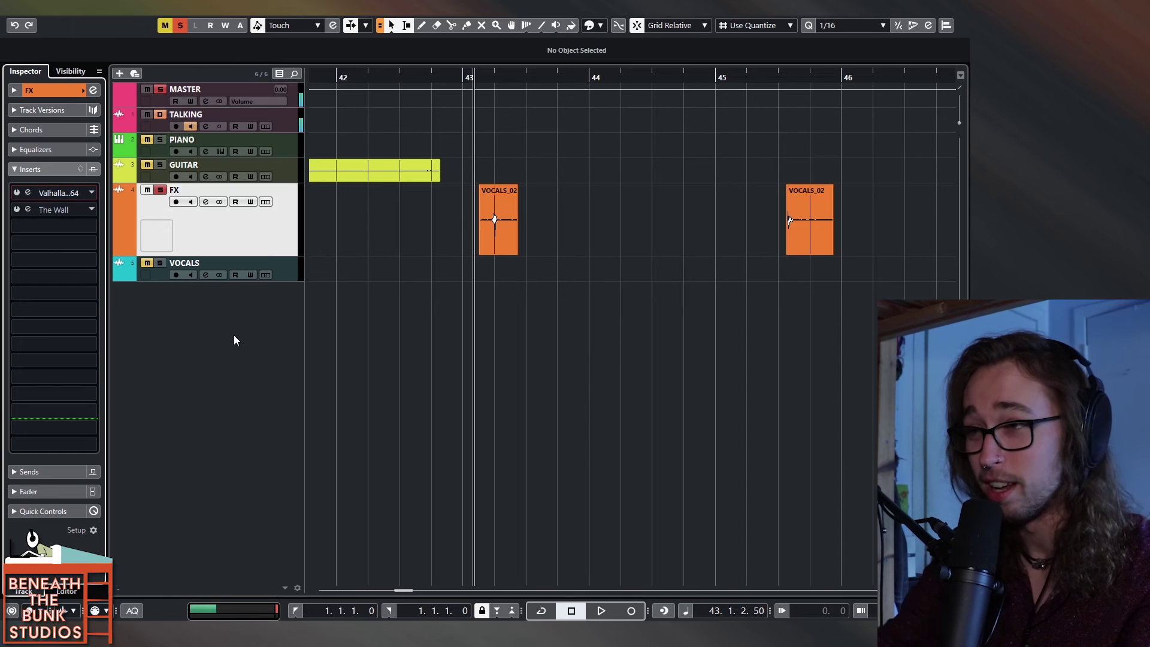
Step: Play the first FX clip at bar 43 with the inserts bypassed and again with them active
{"action": "key", "text": "space"}
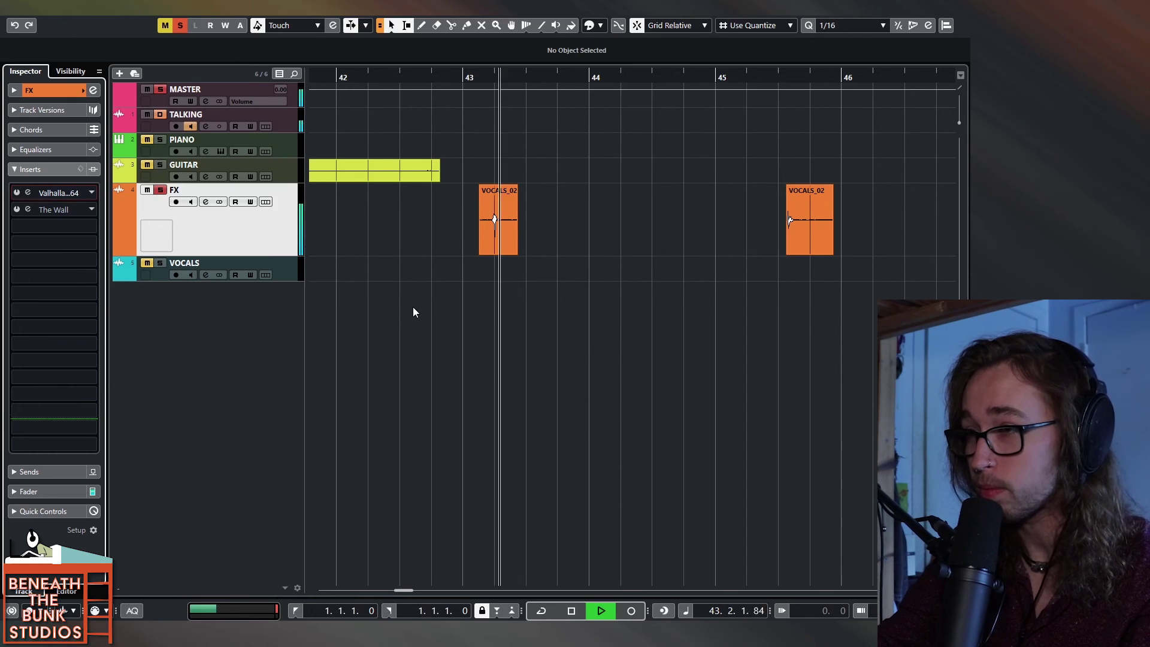
{"action": "key", "text": "space"}
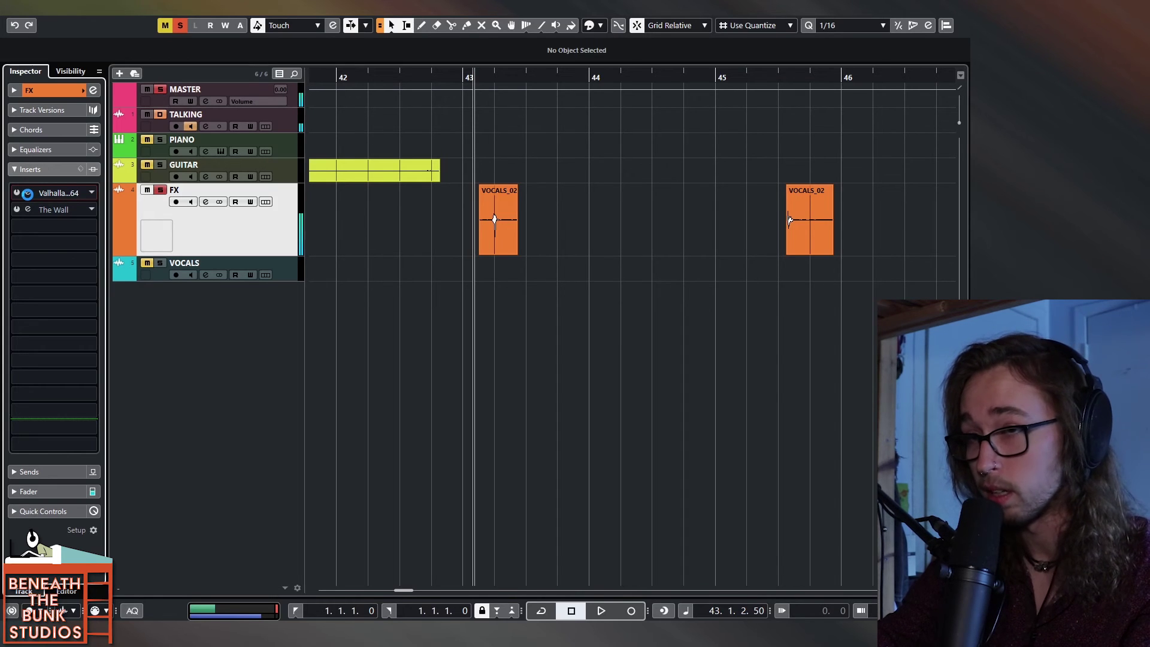
{"action": "key", "text": "space"}
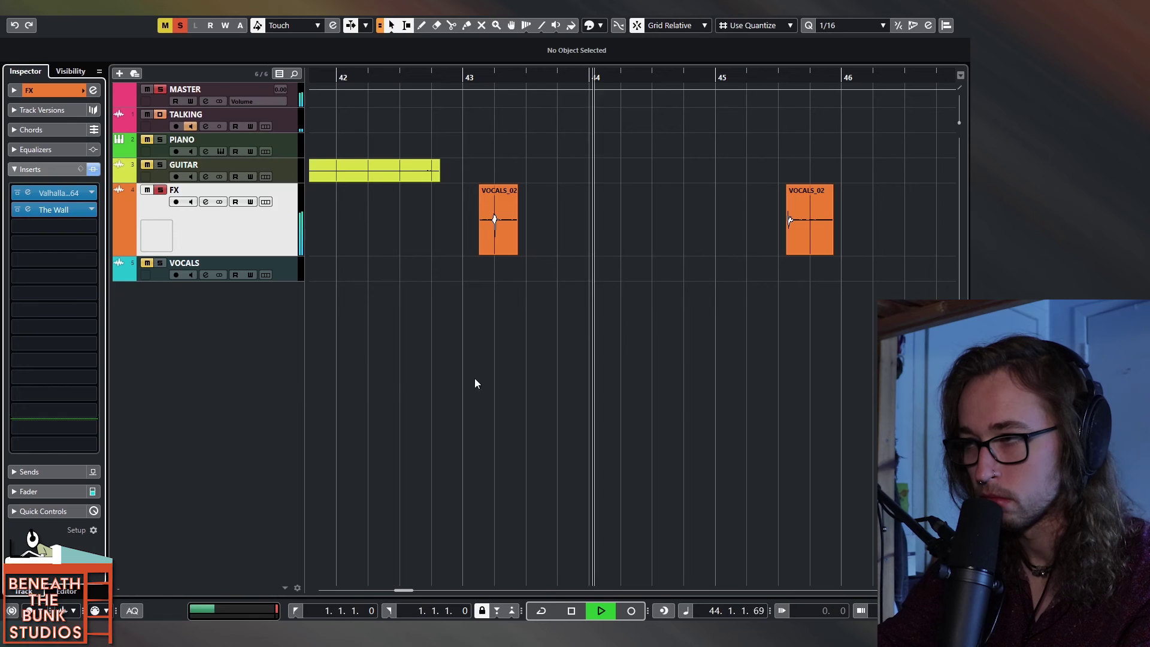
{"action": "key", "text": "space"}
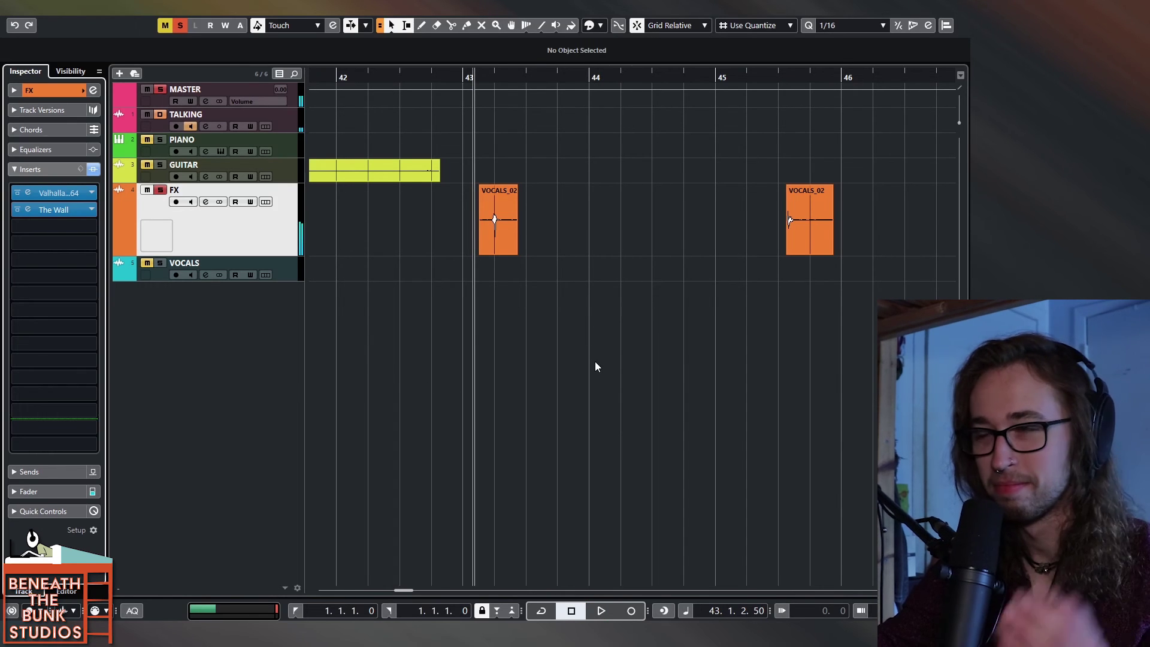
Step: Toggle the bypass of The Wall and ValhallaSupermassive on the FX track and play the second clip after bar 45
{"action": "scroll", "coordinate": [582, 272], "scroll_direction": "down", "scroll_amount": 3}
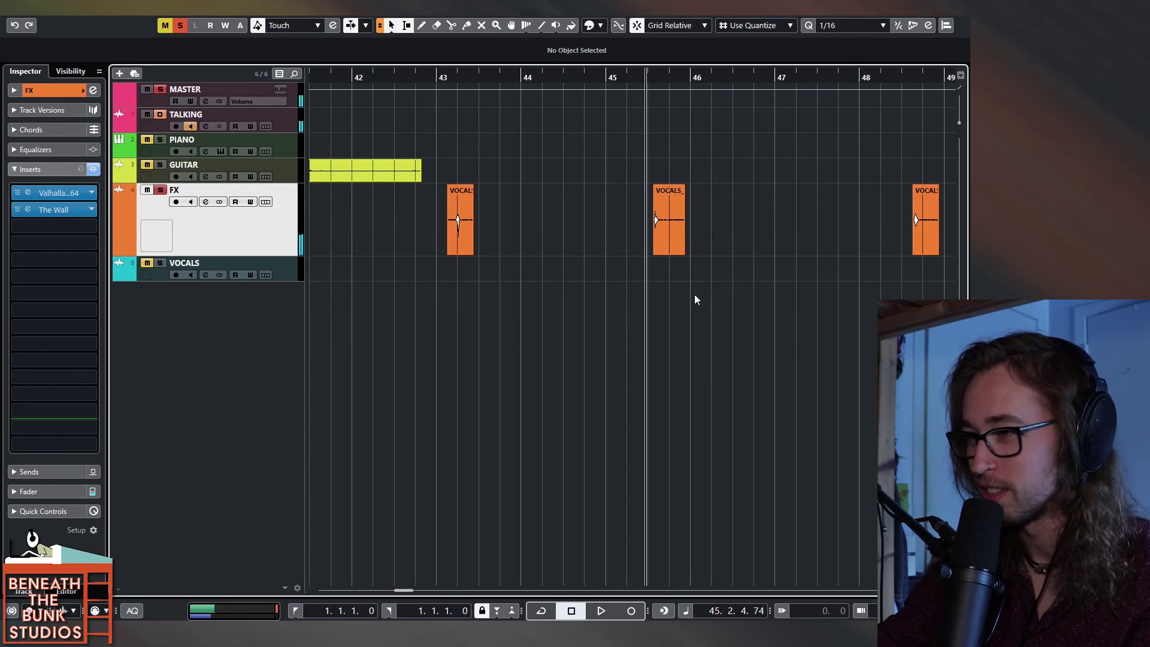
{"action": "key", "text": "h"}
{"action": "left_click", "coordinate": [16, 209]}
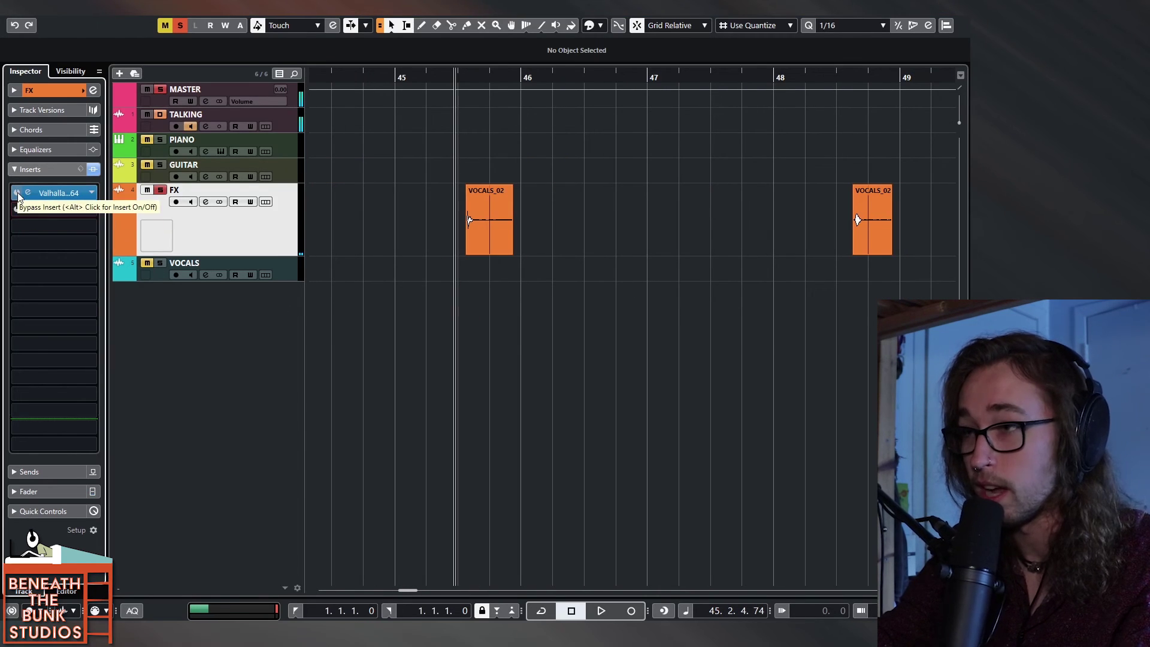
{"action": "left_click", "coordinate": [17, 194]}
{"action": "key", "text": "space"}
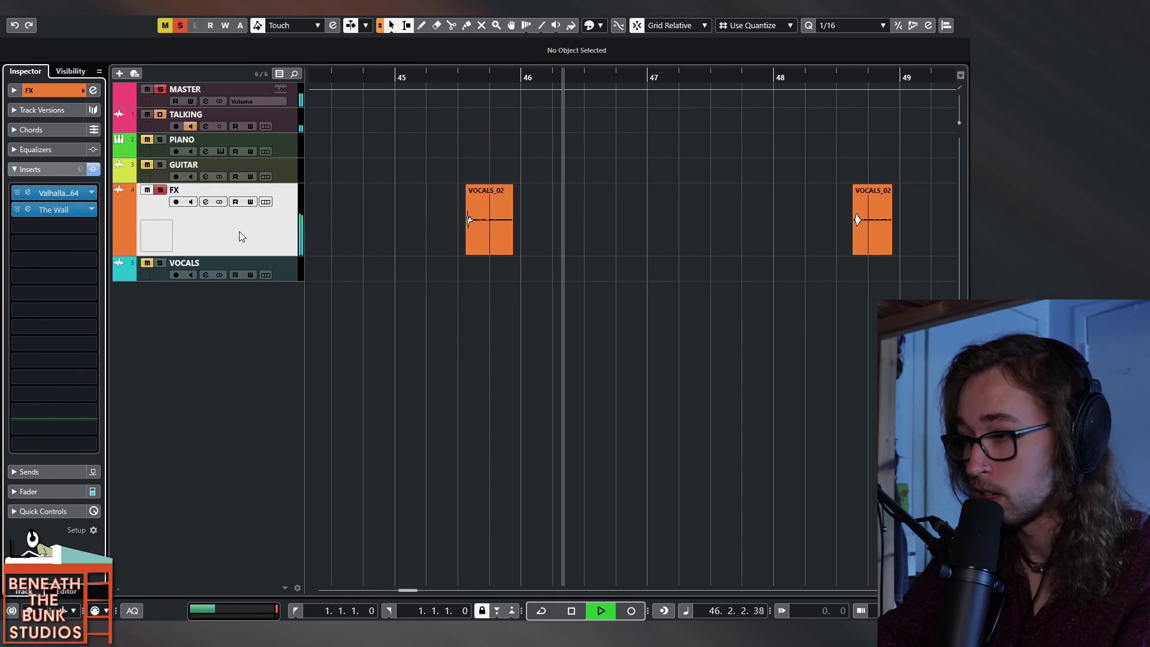
{"action": "key", "text": "space"}
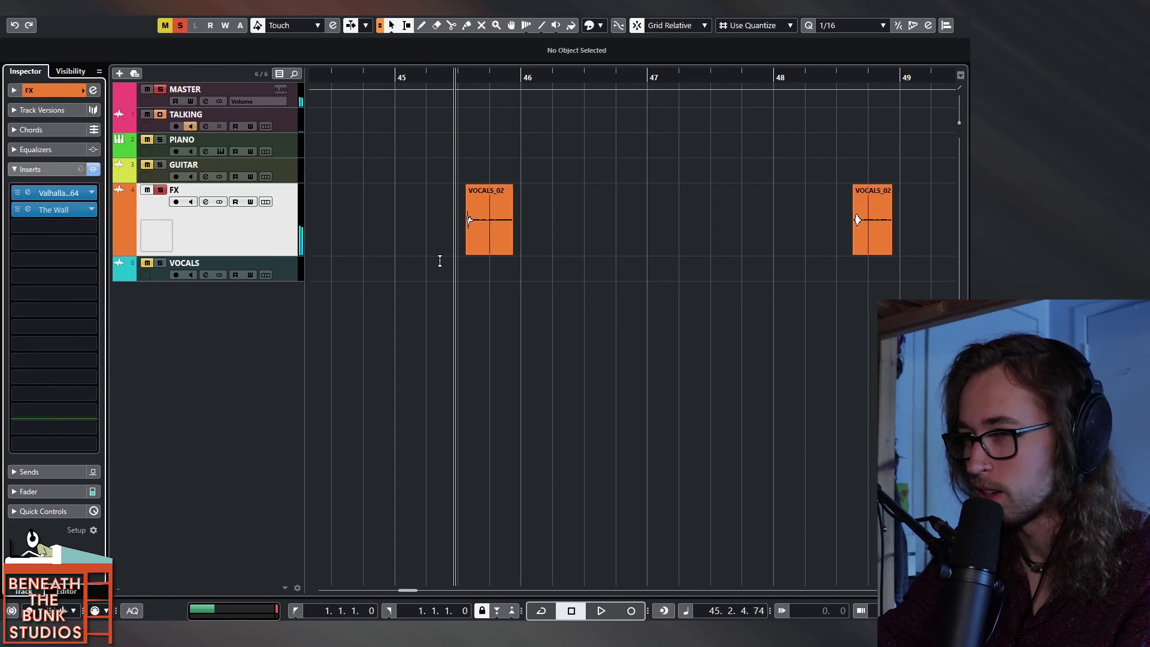
Step: Set the transpose of the FX clip between bars 48 and 49 to 0 and play it with the inserts bypassed
{"action": "key", "text": "g"}
{"action": "key", "text": "g"}
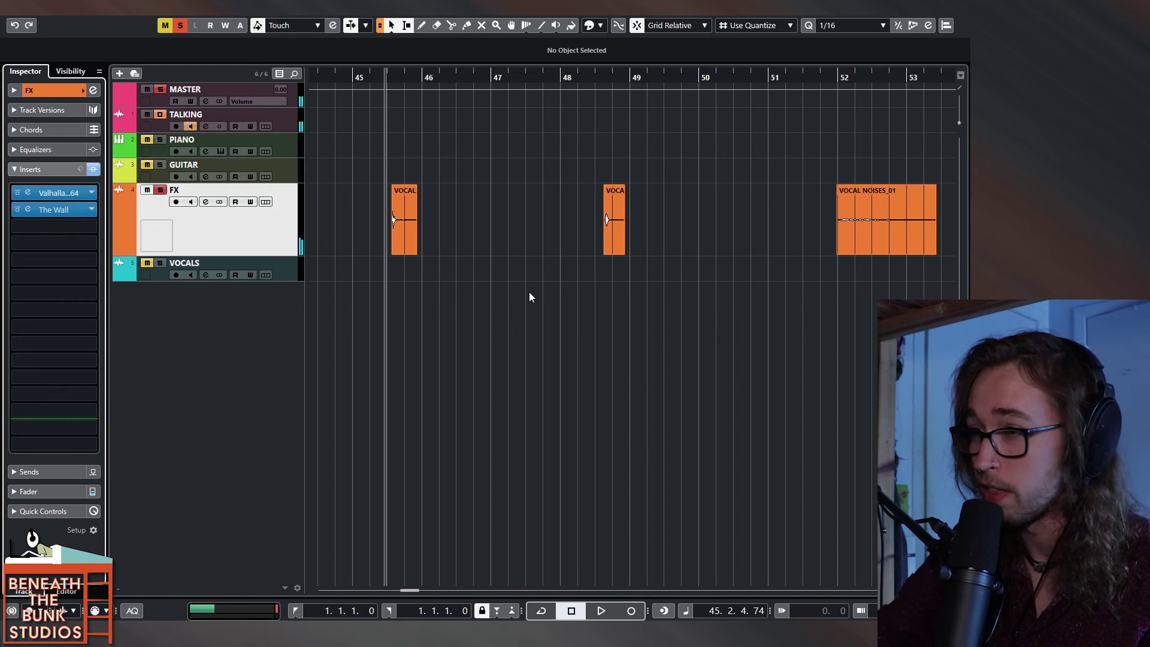
{"action": "left_click", "coordinate": [599, 279]}
{"action": "left_click", "coordinate": [618, 246]}
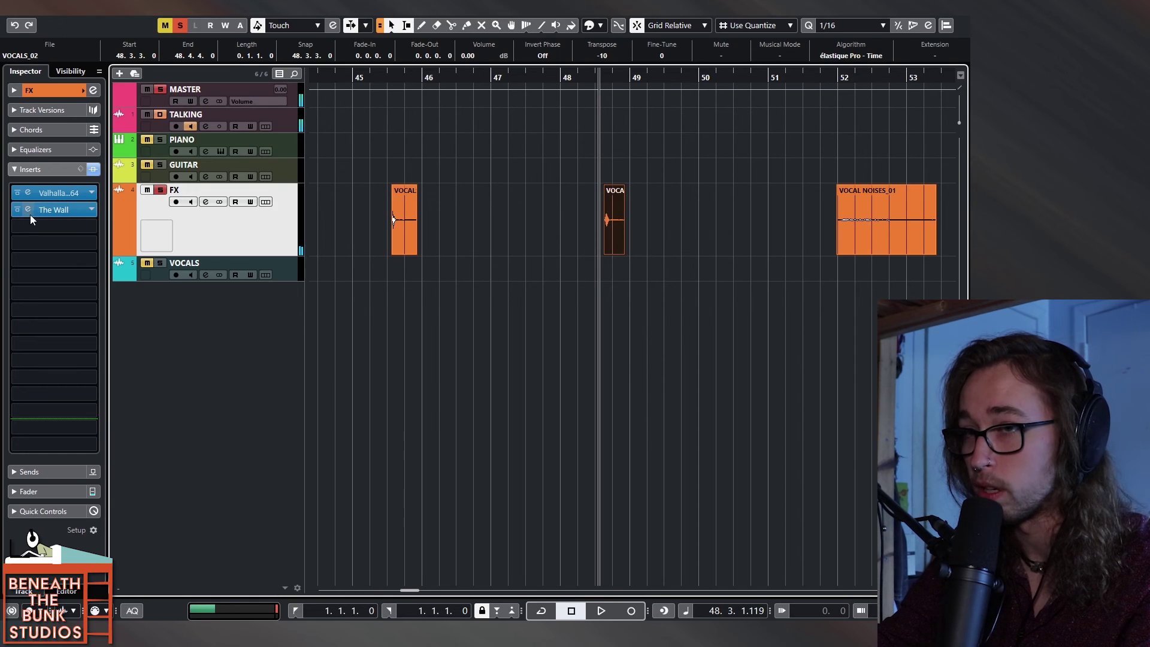
{"action": "left_click", "coordinate": [603, 52]}
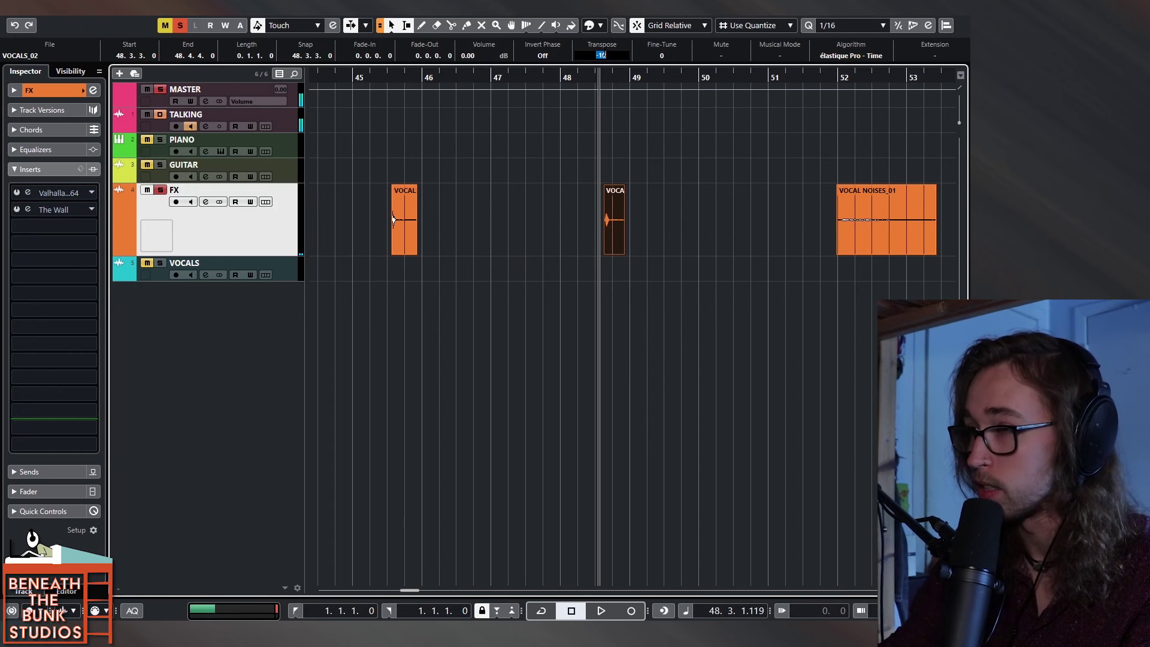
{"action": "type", "text": "0"}
{"action": "key", "text": "Return"}
{"action": "key", "text": "space"}
{"action": "key", "text": "space"}
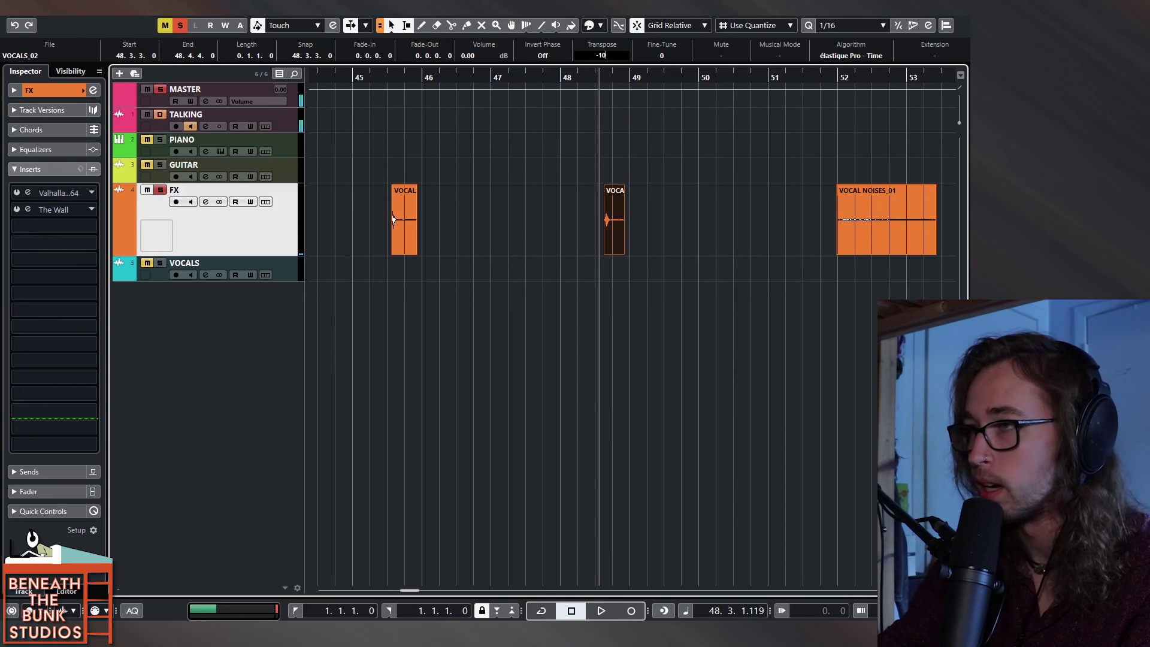
Step: Play the same clip at transpose -10 with the inserts bypassed, and again with ValhallaSupermassive and The Wall active
{"action": "key", "text": "space"}
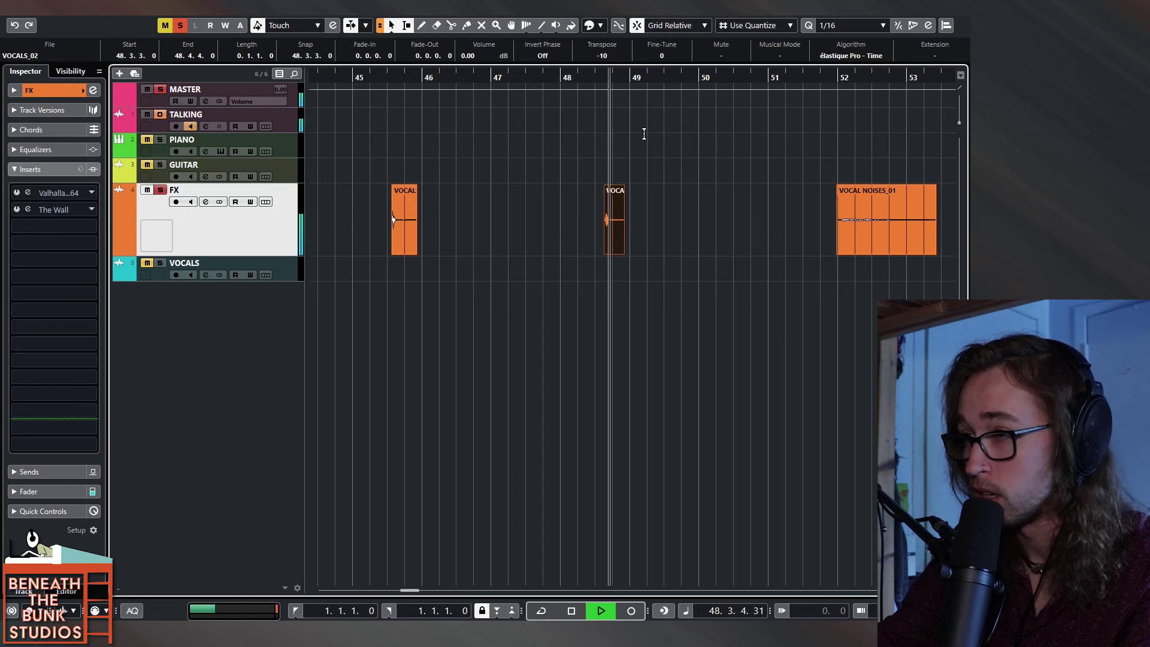
{"action": "key", "text": "space"}
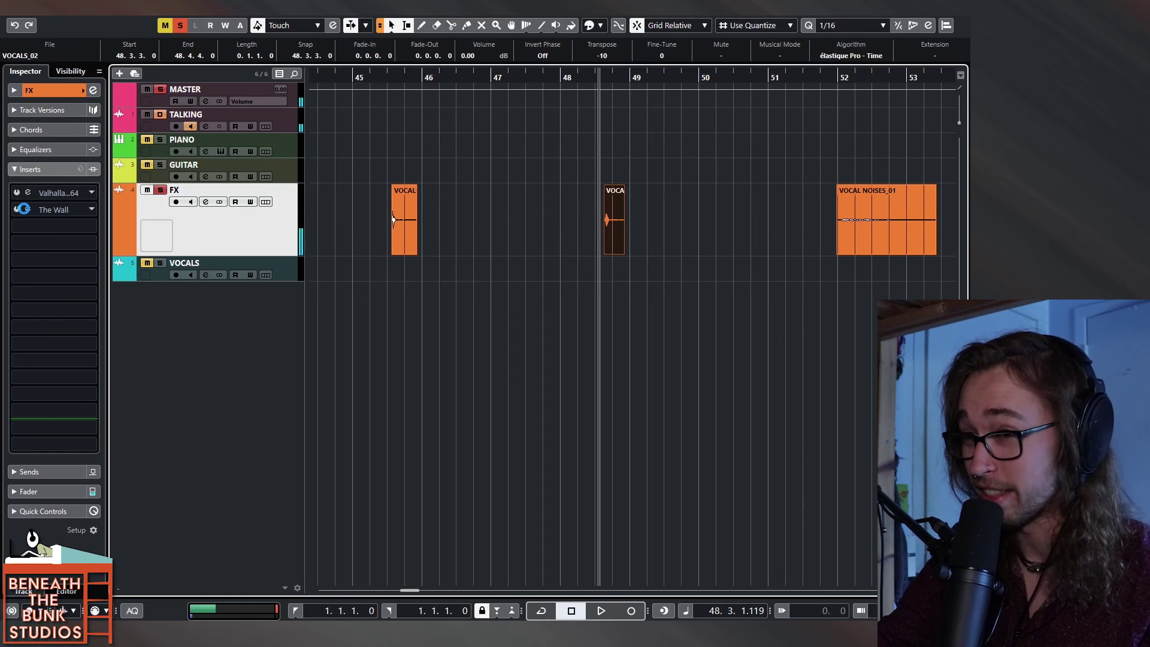
{"action": "key", "text": "space"}
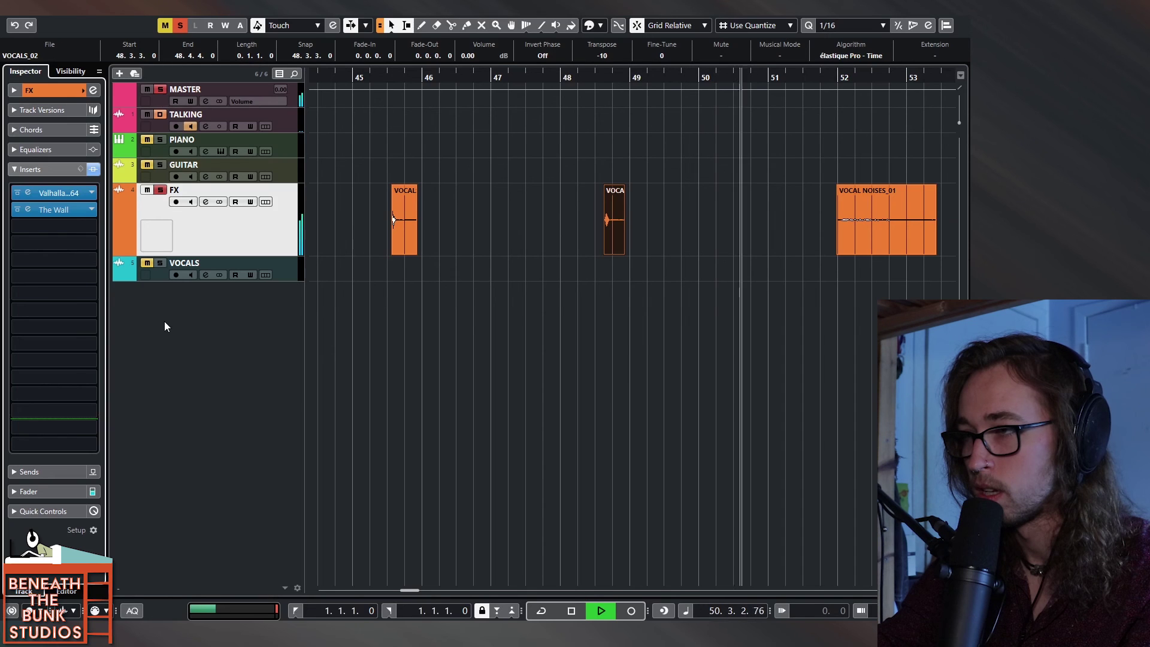
{"action": "key", "text": "space"}
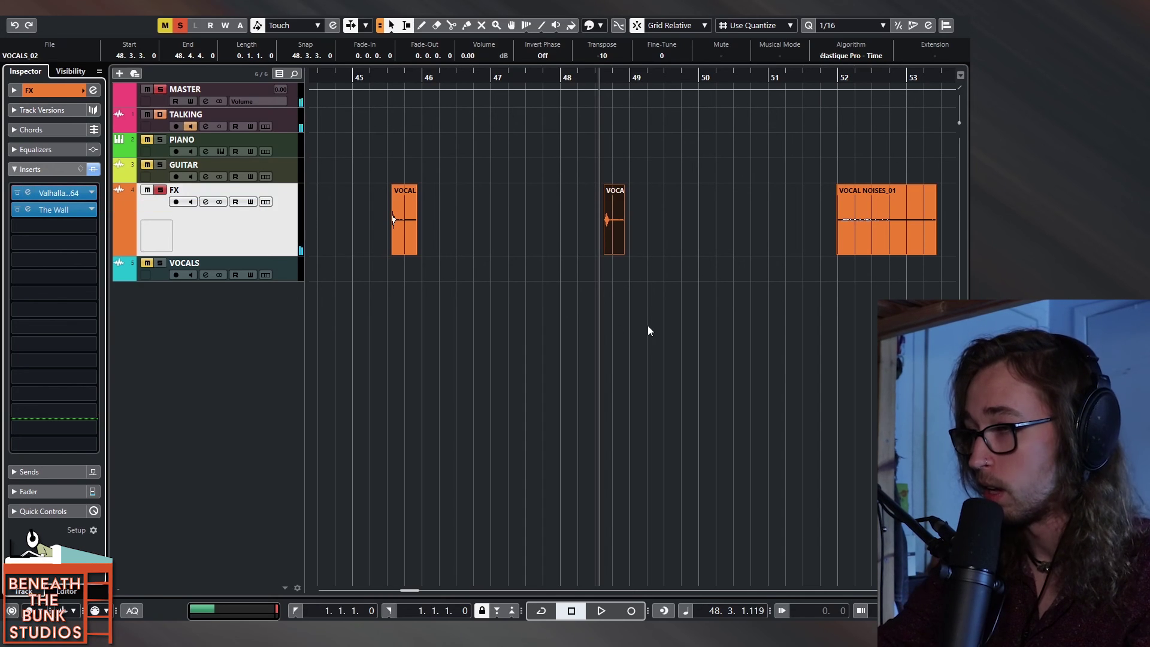
Step: Play the VOCAL NOISES_01 clip from bar 52 with the FX inserts bypassed and again with them active
{"action": "key", "text": "g"}
{"action": "key", "text": "g"}
{"action": "key", "text": "g"}
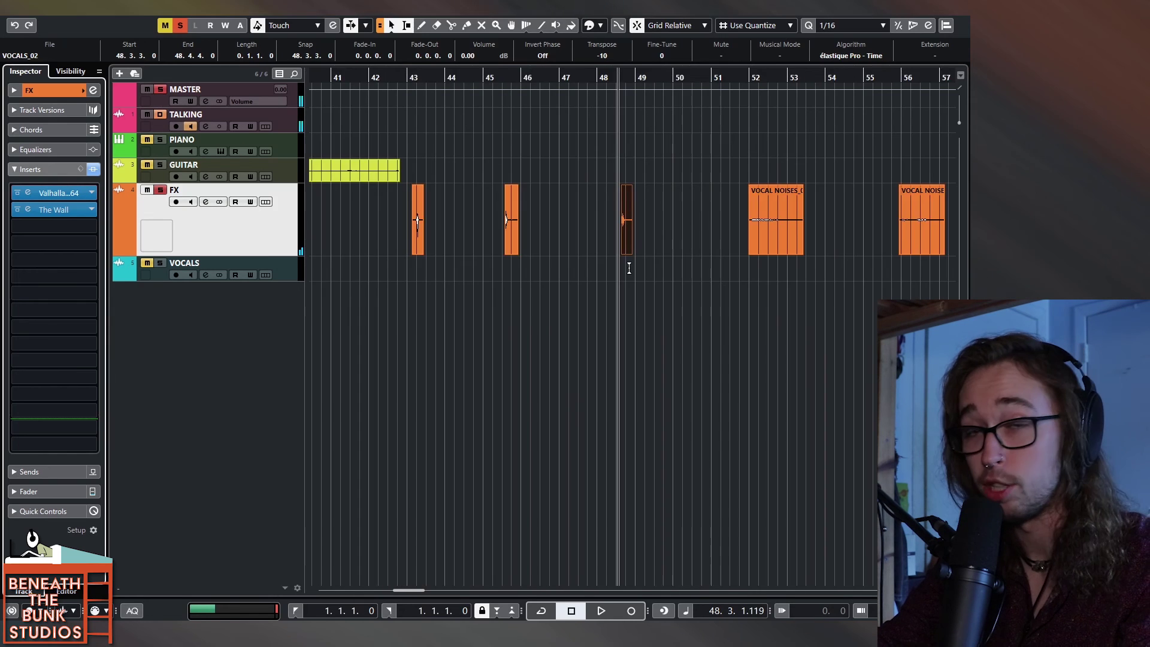
{"action": "left_click", "coordinate": [554, 272]}
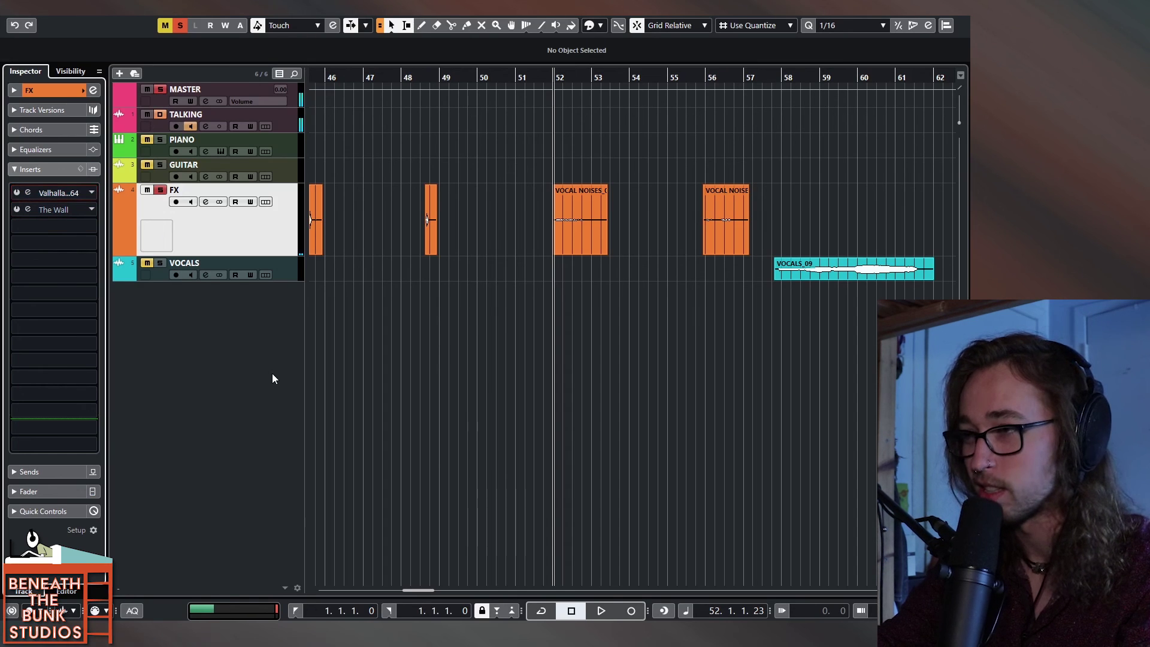
{"action": "key", "text": "space"}
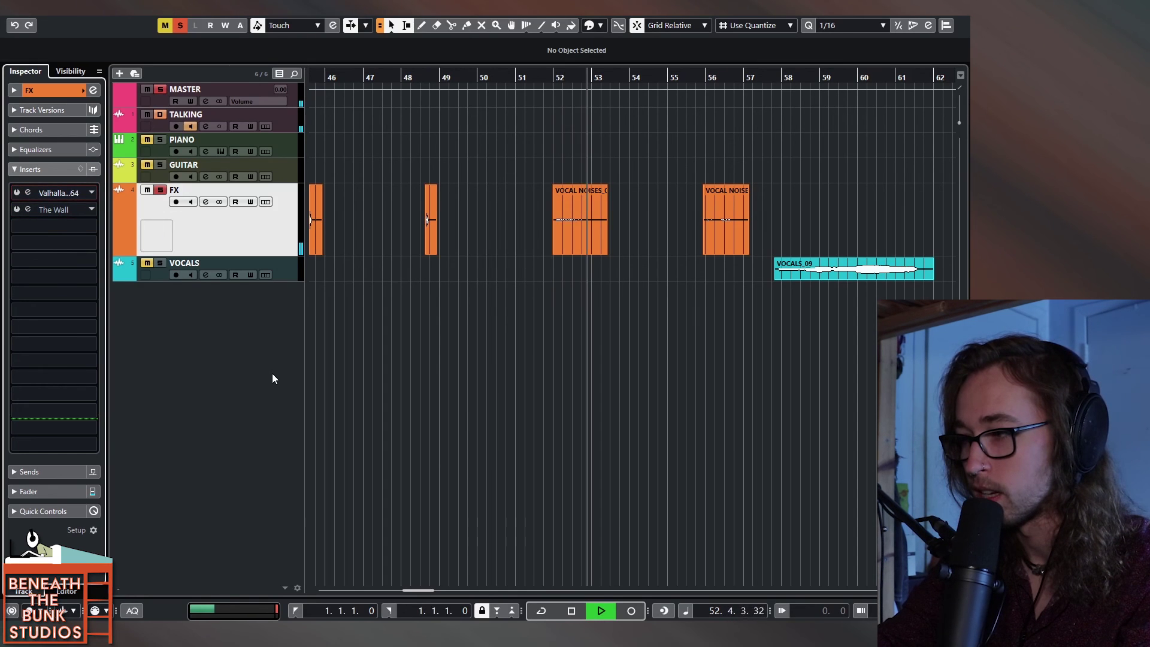
{"action": "key", "text": "space"}
{"action": "key", "text": "space"}
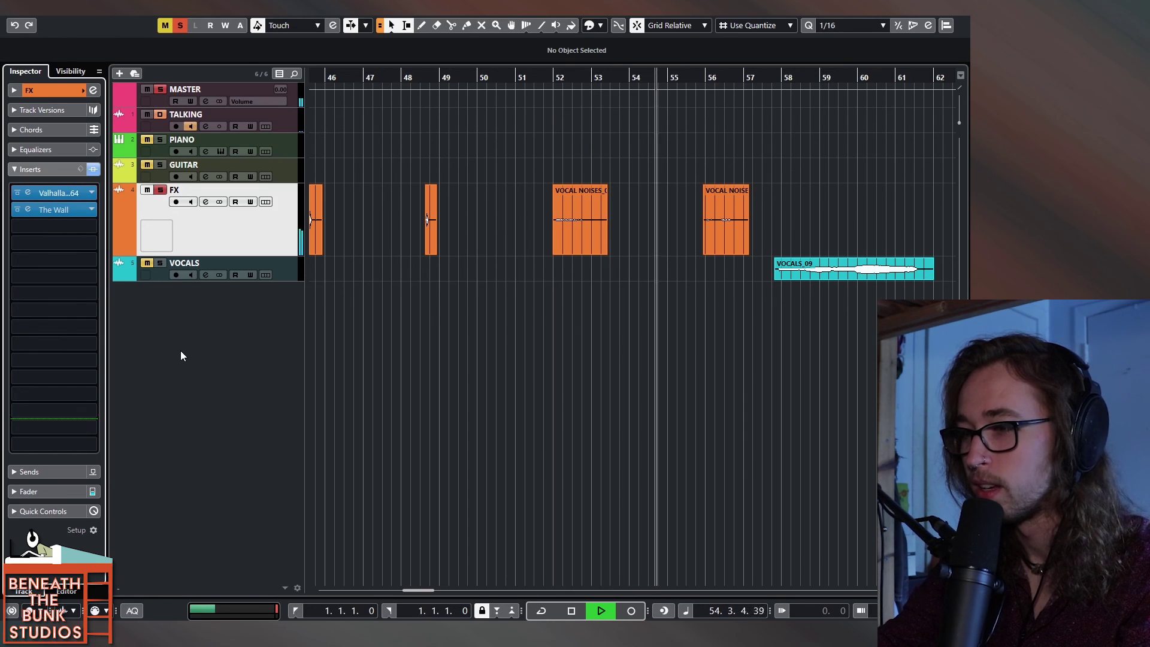
{"action": "key", "text": "space"}
Step: Enlarge the height of the VOCALS track and solo it in place of the FX track
{"action": "key", "text": "g"}
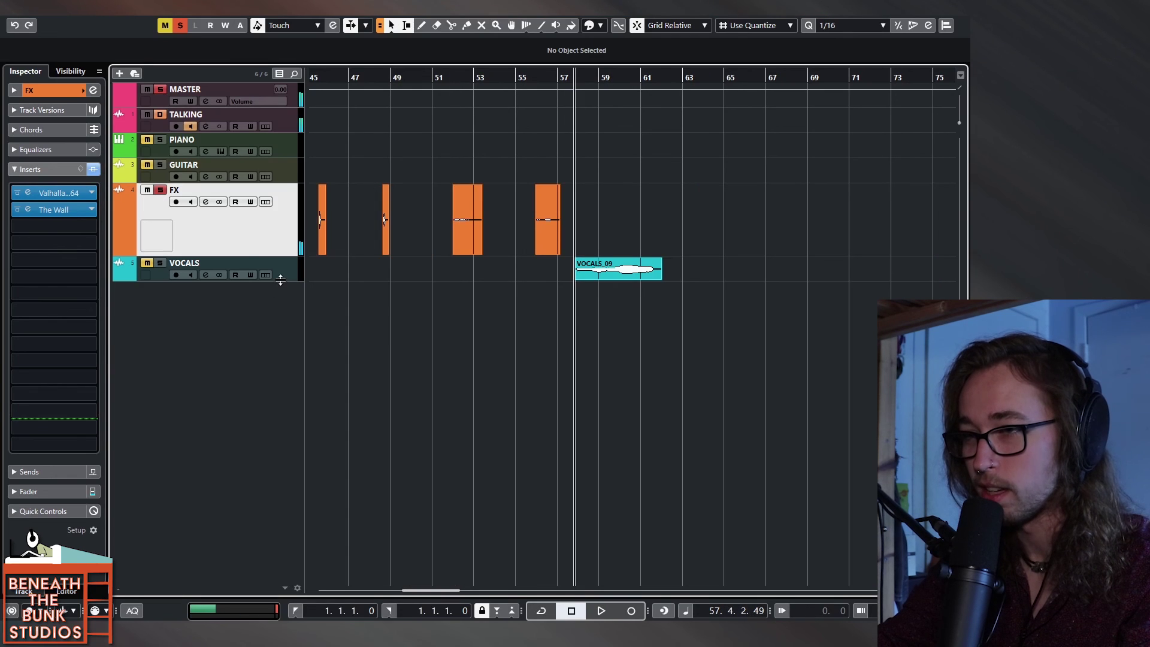
{"action": "left_click_drag", "start_coordinate": [281, 281], "coordinate": [276, 312]}
{"action": "left_click", "coordinate": [161, 189]}
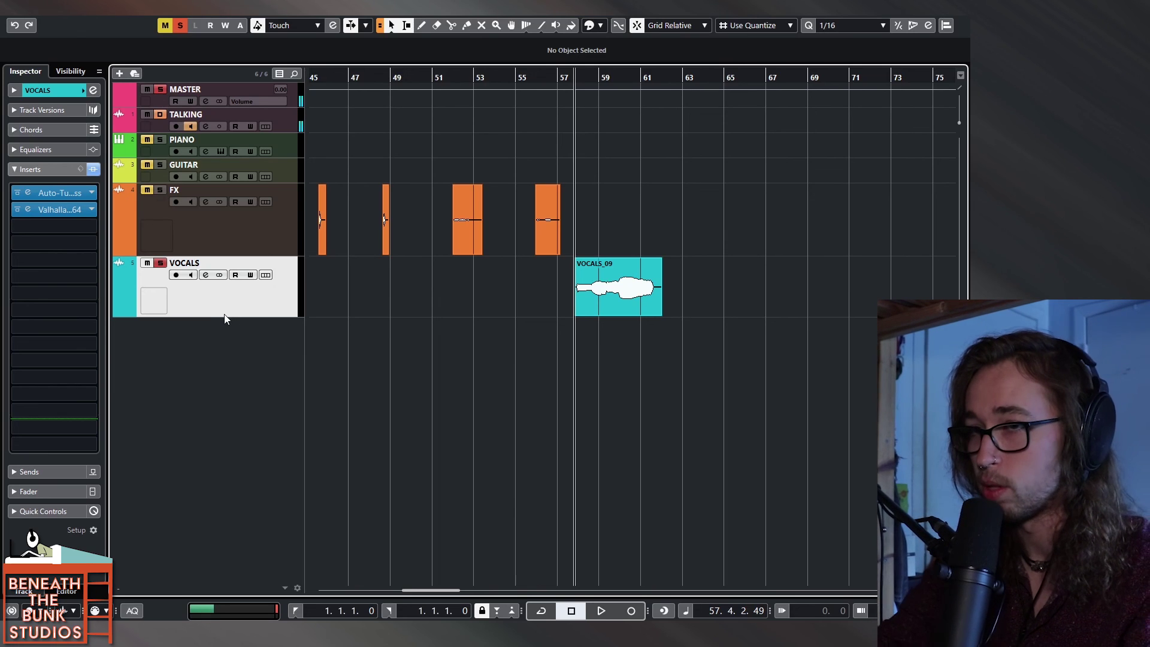
Step: Play the VOCALS_09 clip from just before bar 58 with ValhallaSupermassive bypassed and again with it active
{"action": "left_click", "coordinate": [17, 209]}
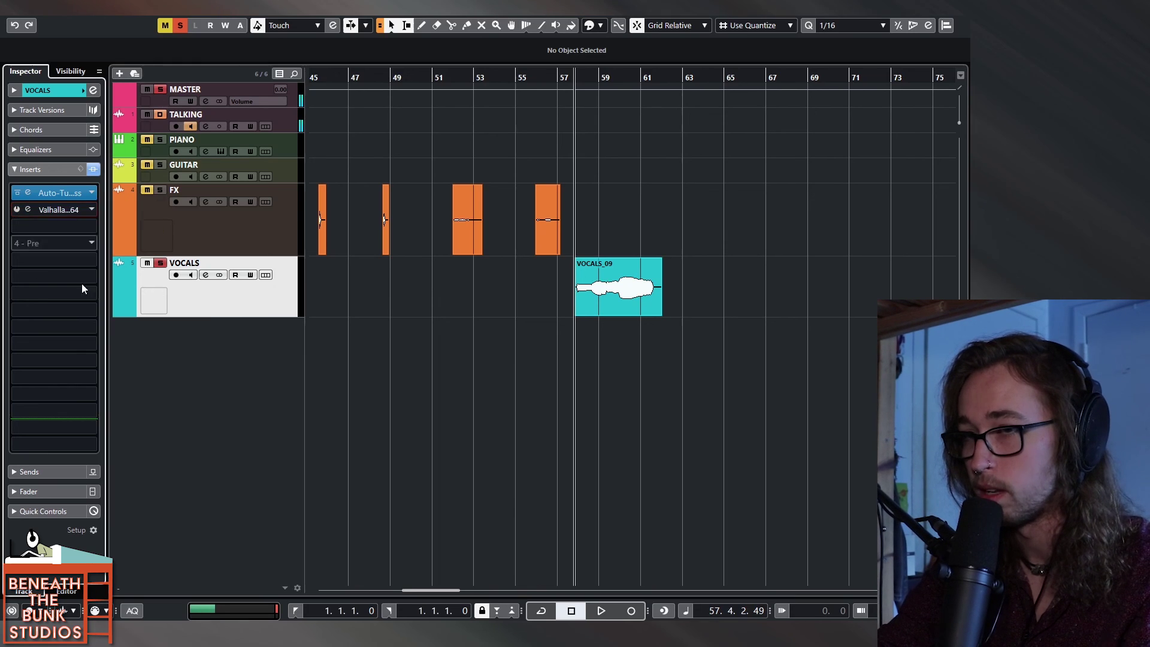
{"action": "key", "text": "space"}
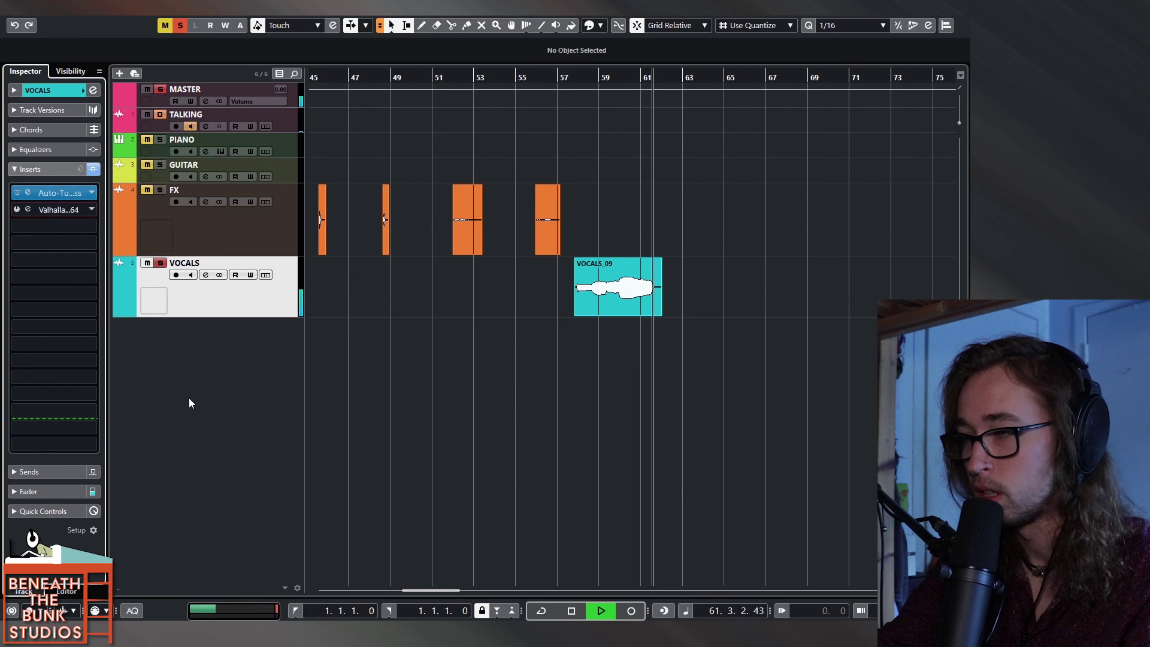
{"action": "key", "text": "space"}
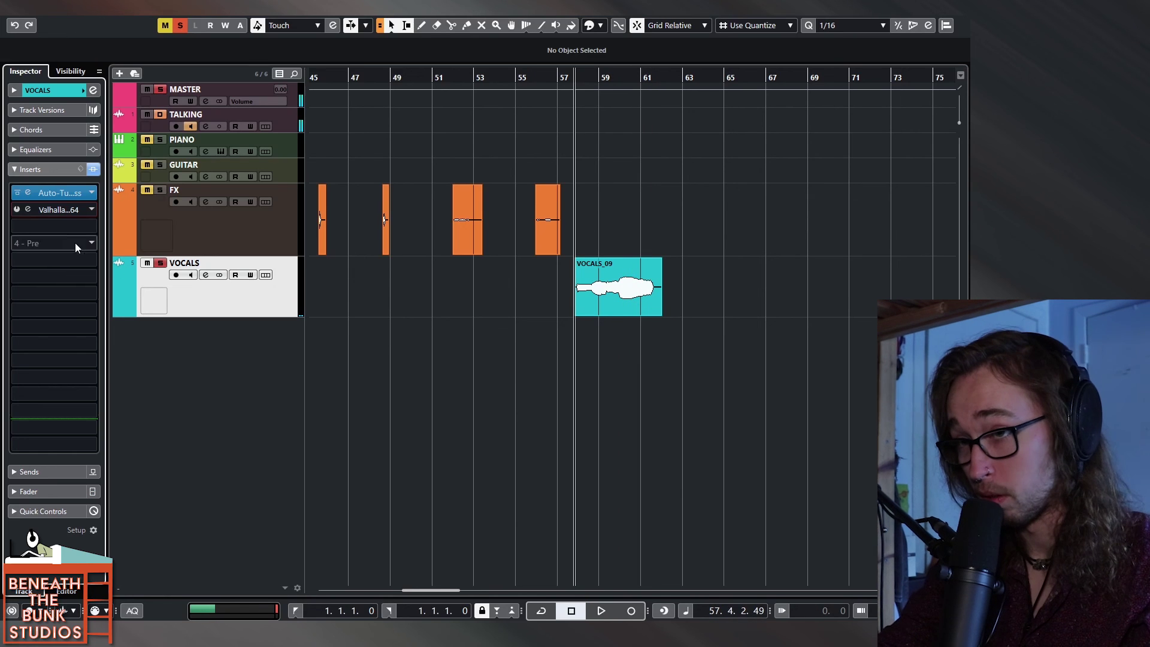
{"action": "left_click", "coordinate": [17, 209]}
{"action": "key", "text": "space"}
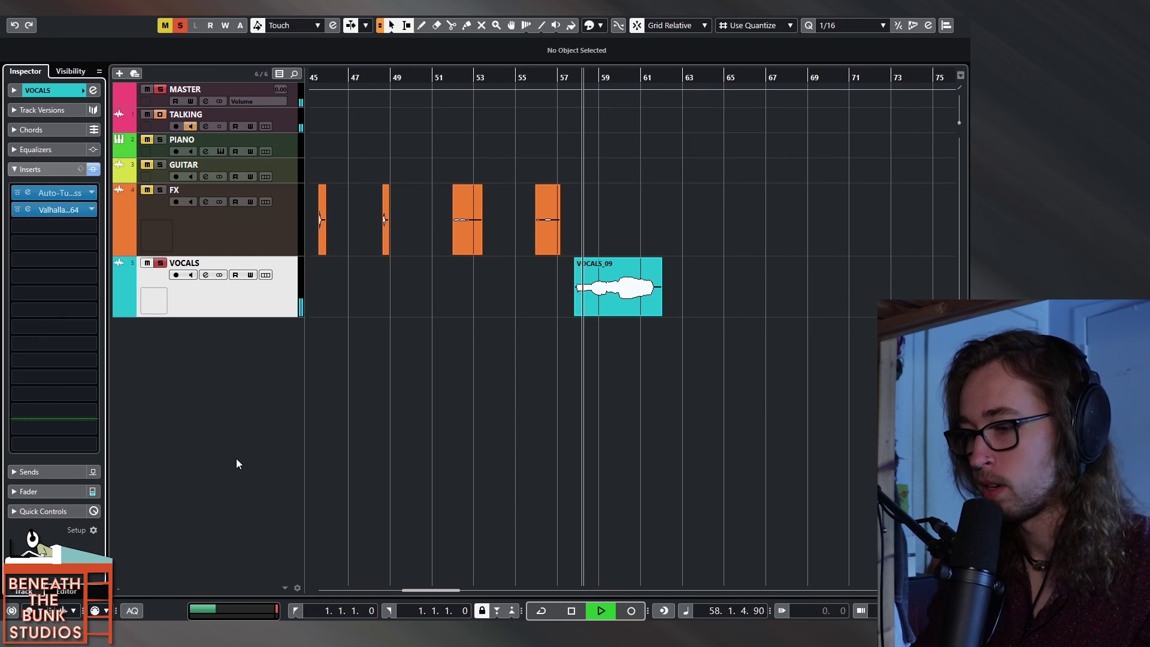